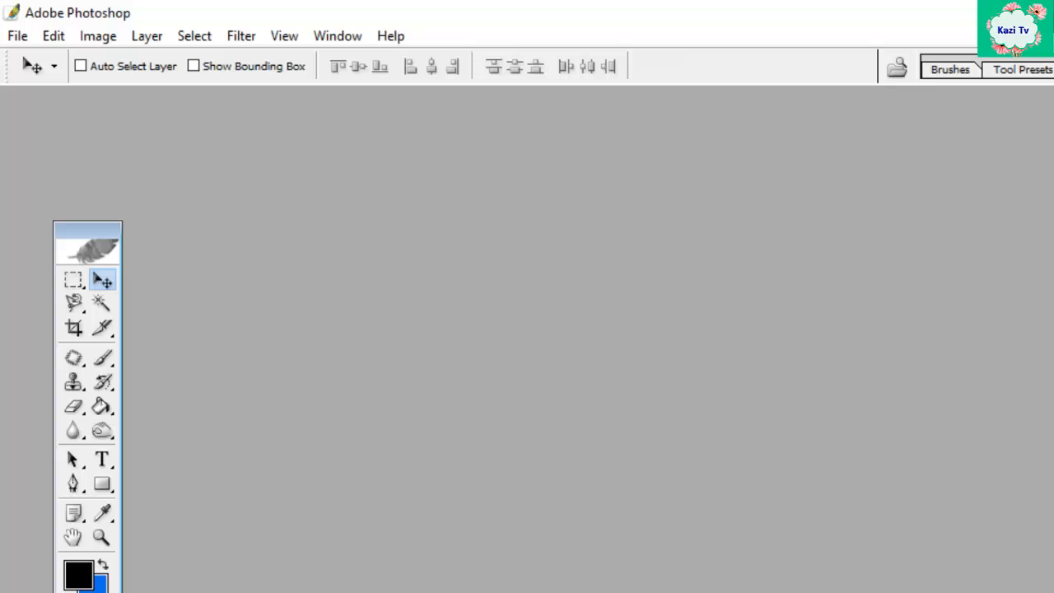
Step: Open the photo DSC01356.JPG and maximize its document window
click(17, 35)
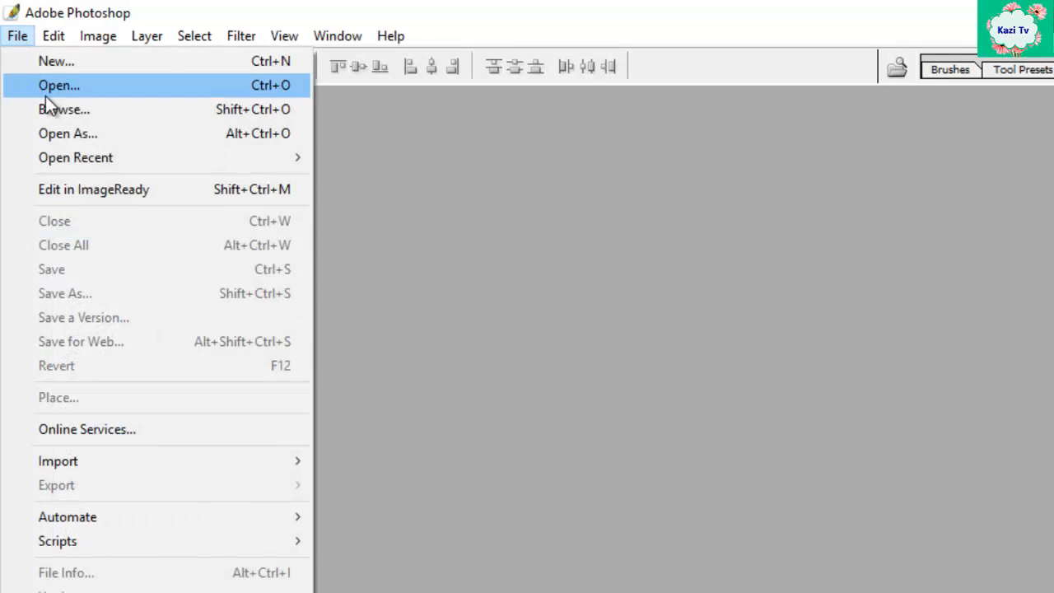
click(45, 85)
double_click(287, 165)
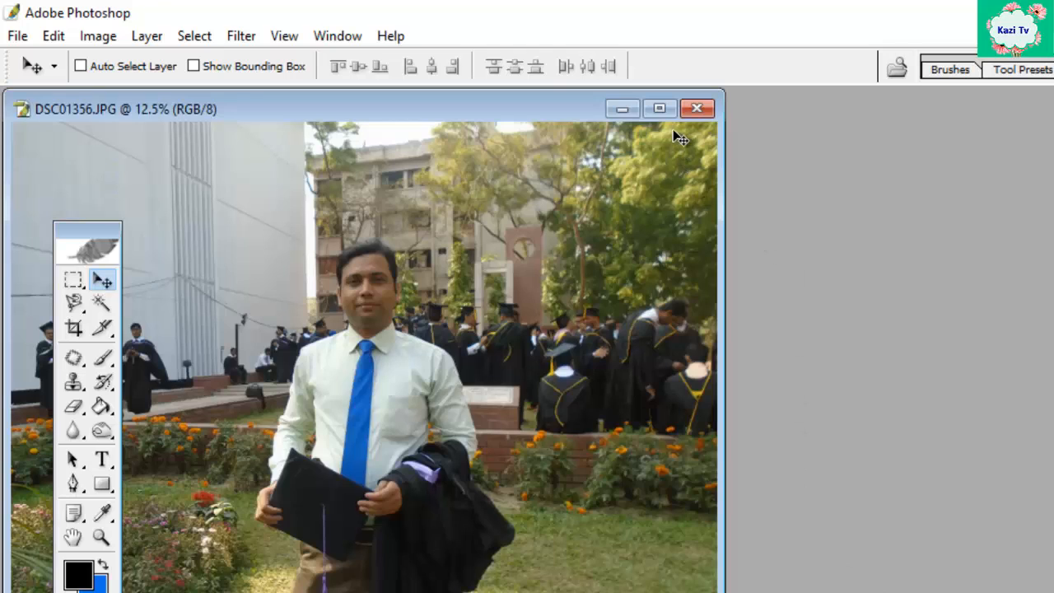
click(659, 108)
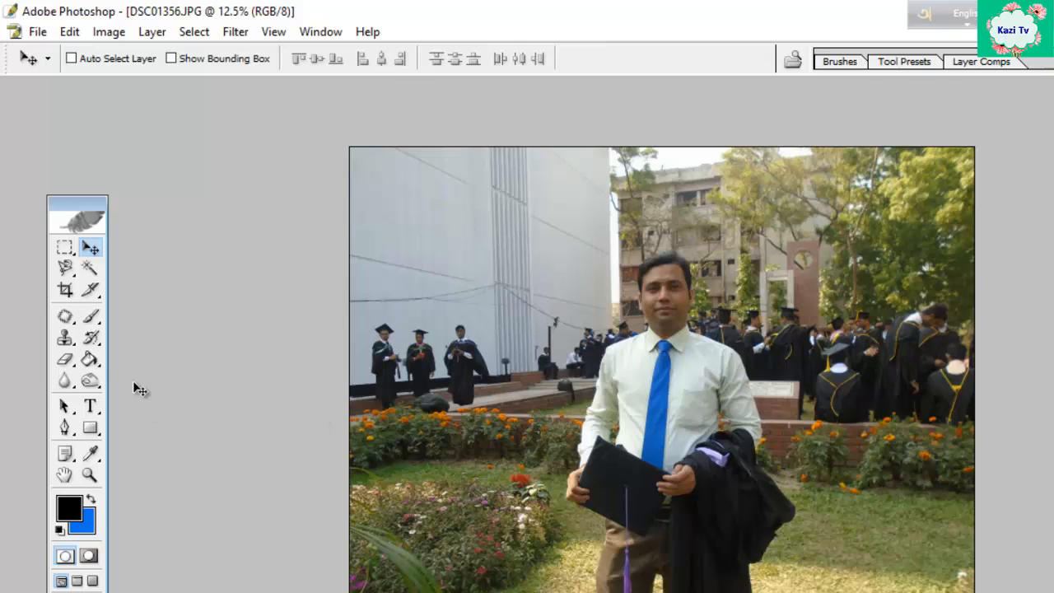
Step: Crop the photo to a portrait frame around the head and shoulders of the man in the blue tie
click(66, 290)
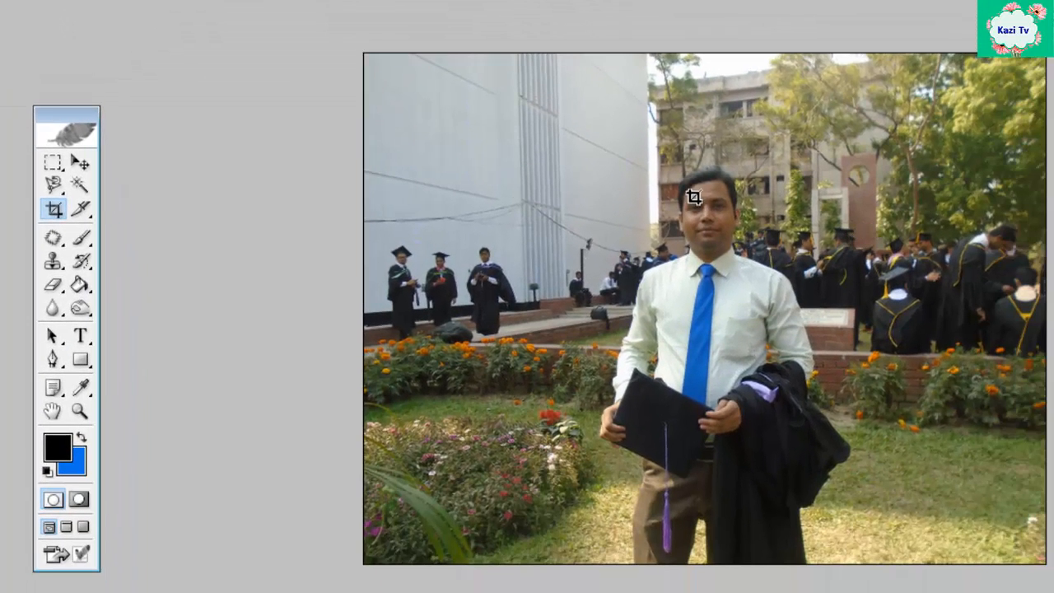
drag(630, 159, 800, 327)
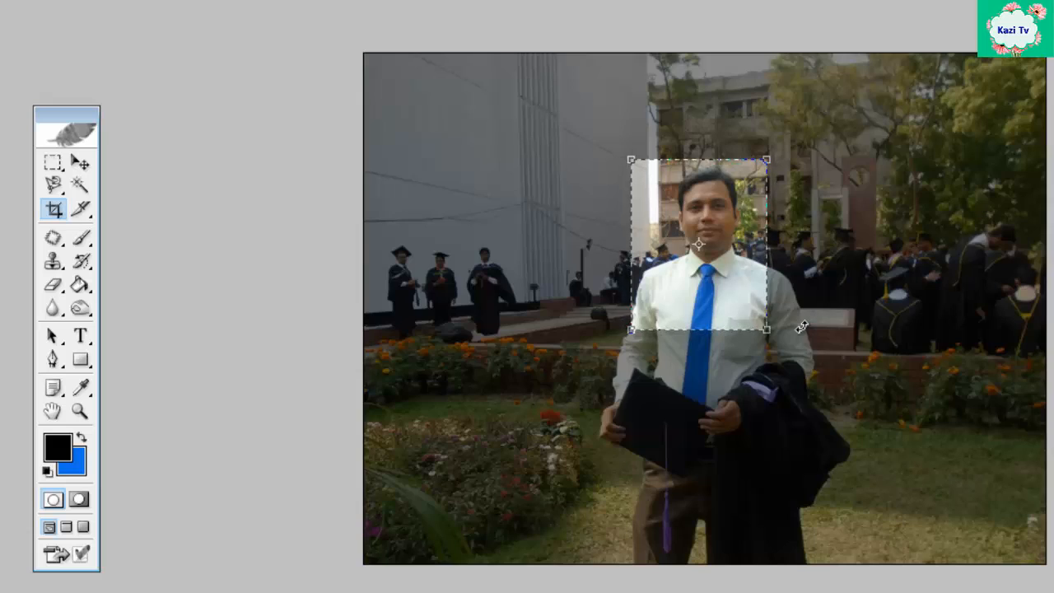
key(Right)
key(Right)
key(Right)
key(Right)
key(Right)
key(Right)
key(Right)
key(Right)
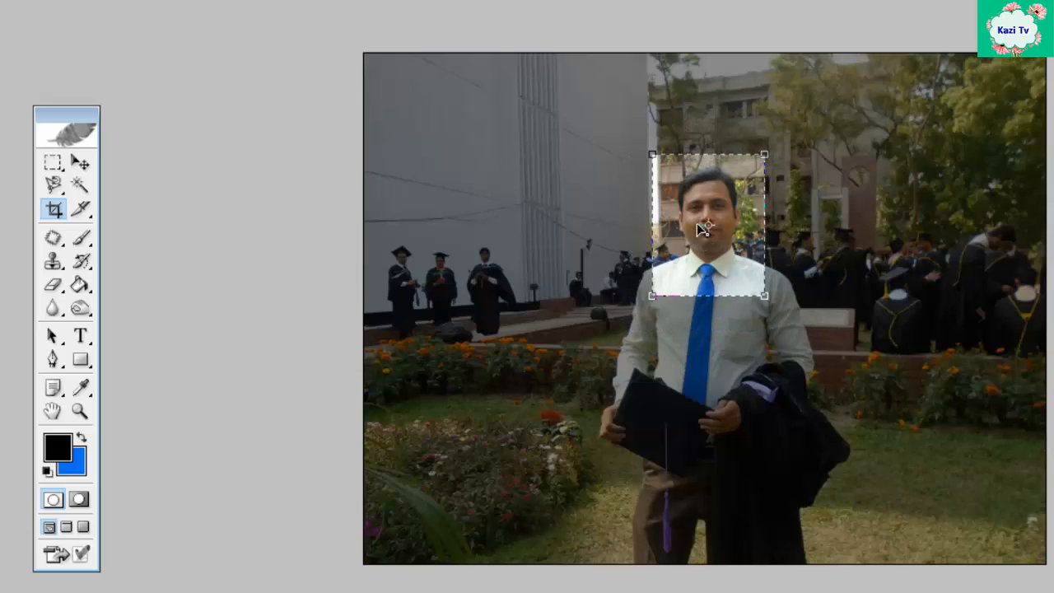
key(Return)
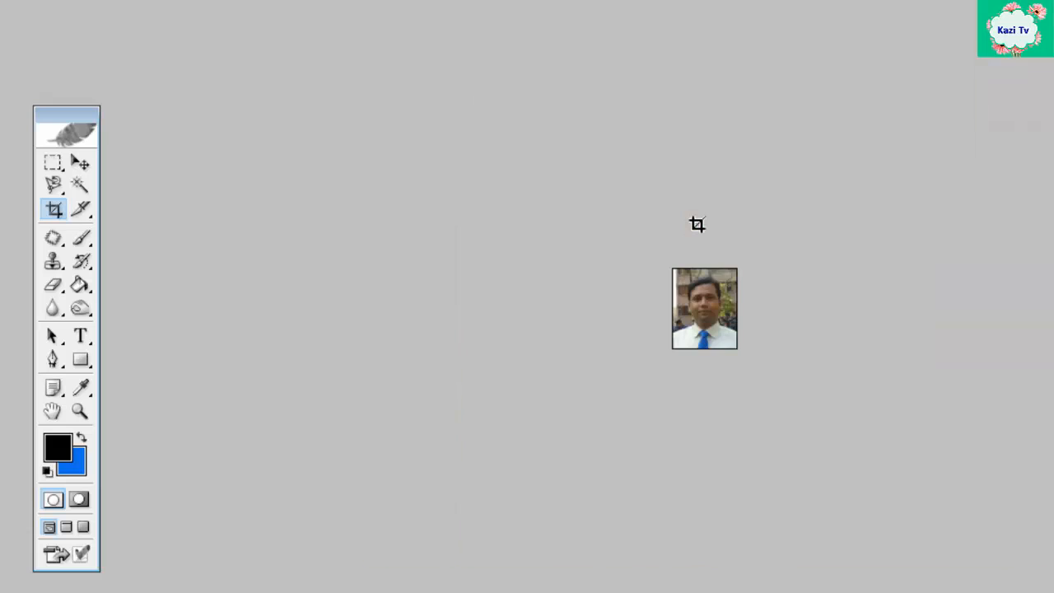
Step: Trace the man's head and shoulders with the Magnetic Lasso and invert the selection to cover the backdrop
ctrl+click(717, 299)
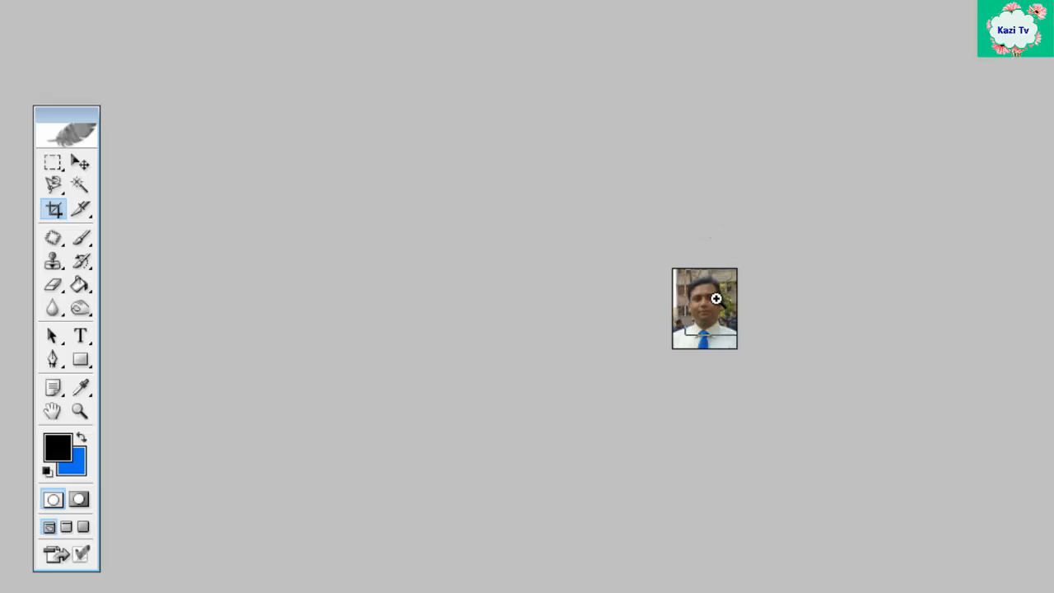
ctrl+click(717, 299)
ctrl+click(717, 299)
ctrl+click(717, 299)
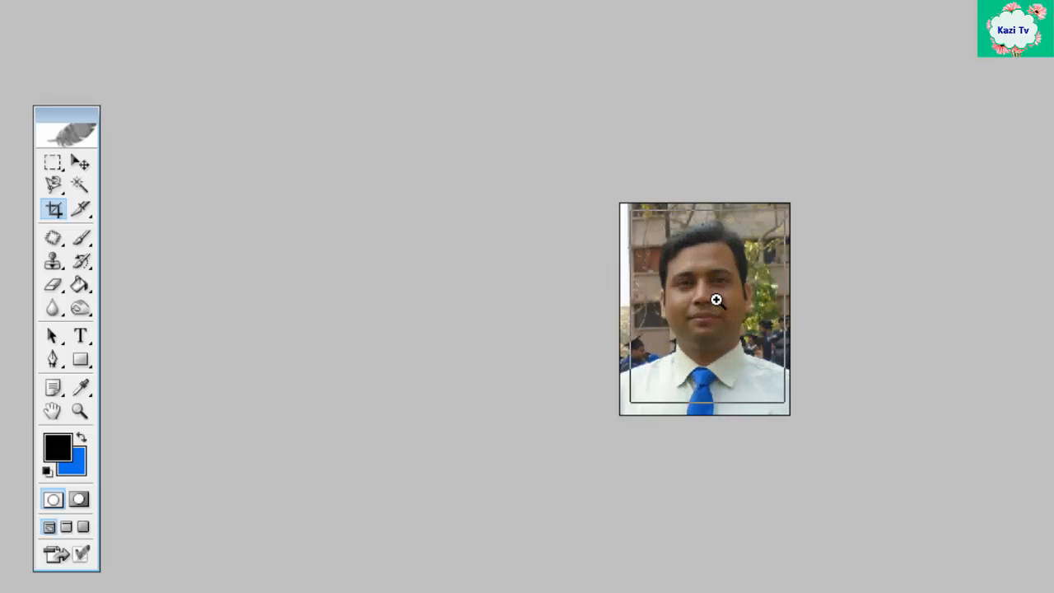
ctrl+click(716, 299)
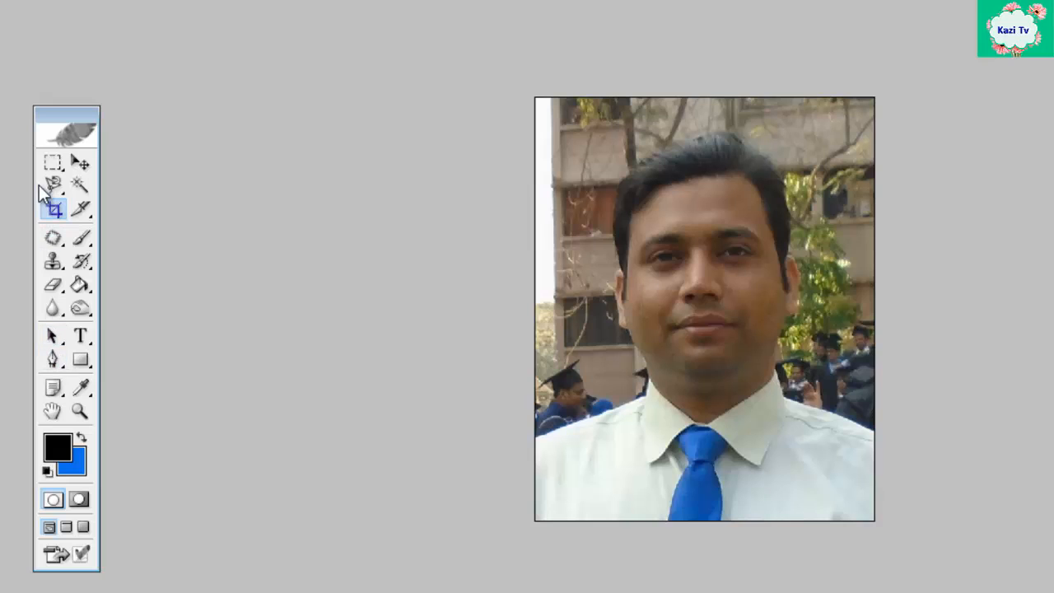
click(52, 188)
click(136, 230)
click(543, 438)
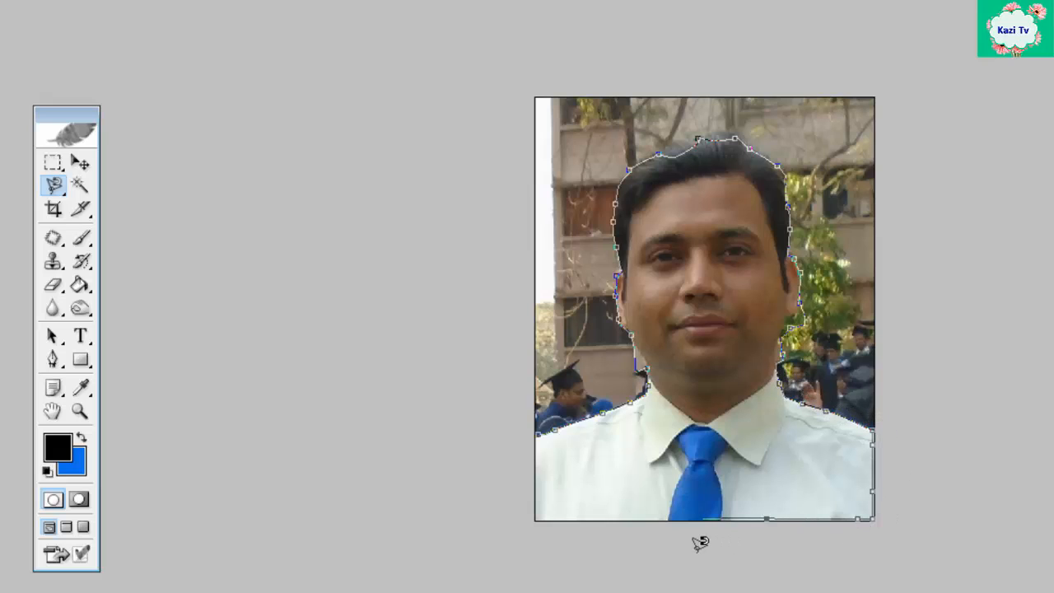
click(532, 538)
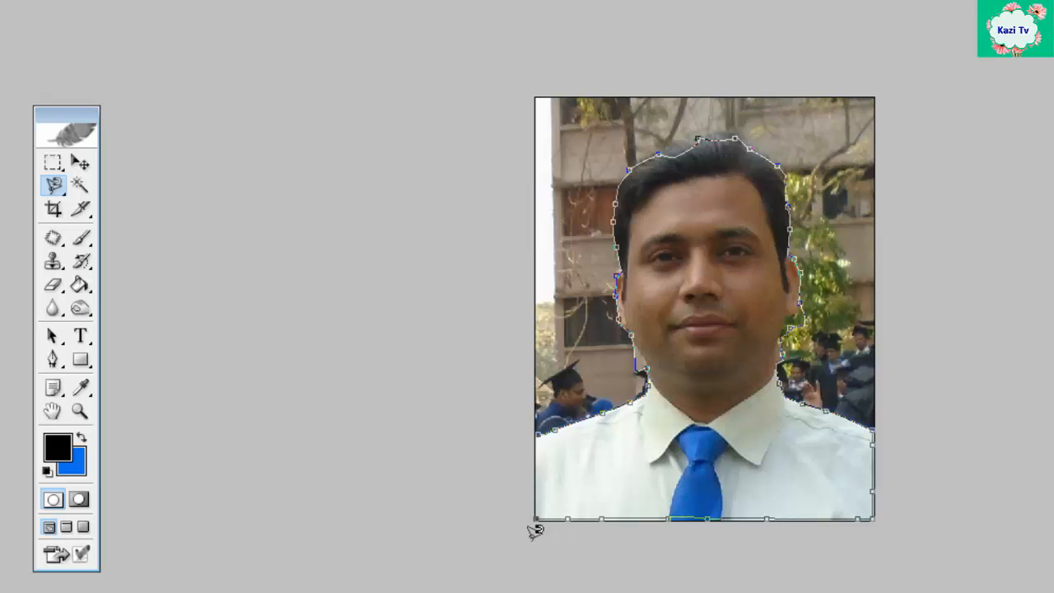
click(533, 531)
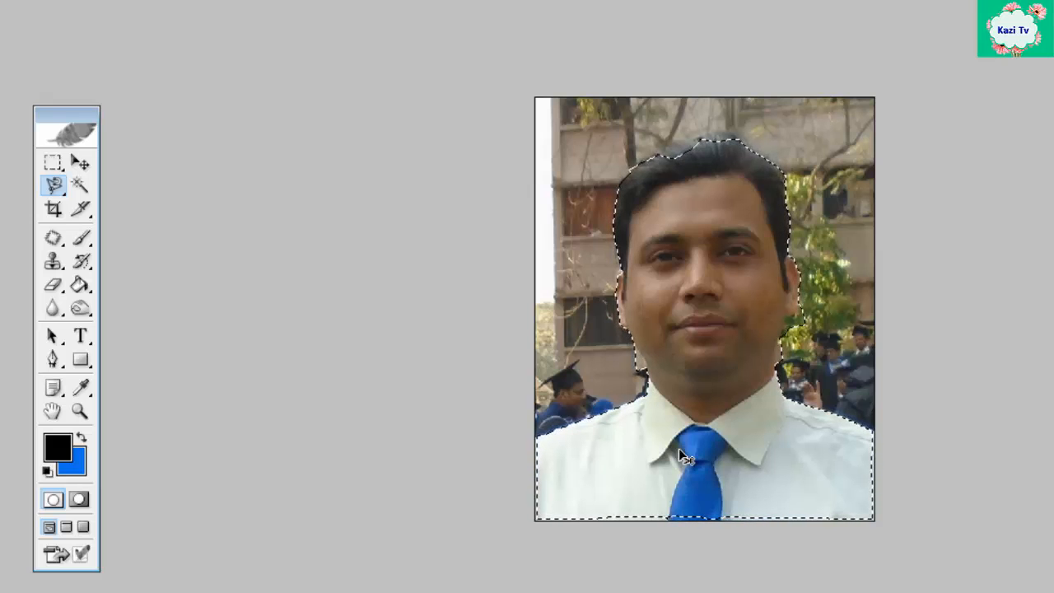
key(ctrl+shift+i)
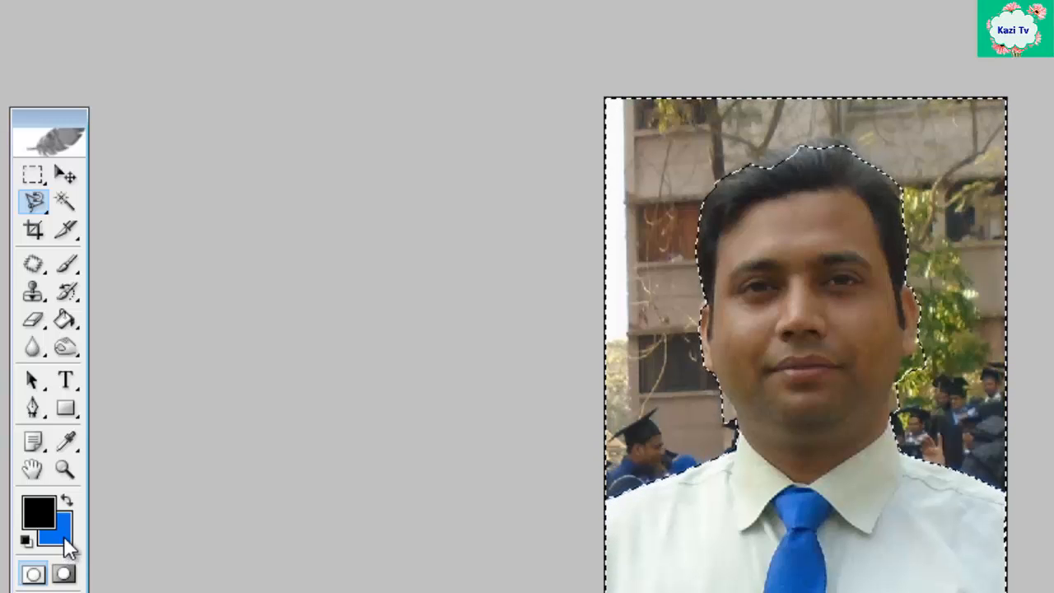
Step: Set the background color to blue 0B6ADF and clear the selected backdrop to that color
click(64, 537)
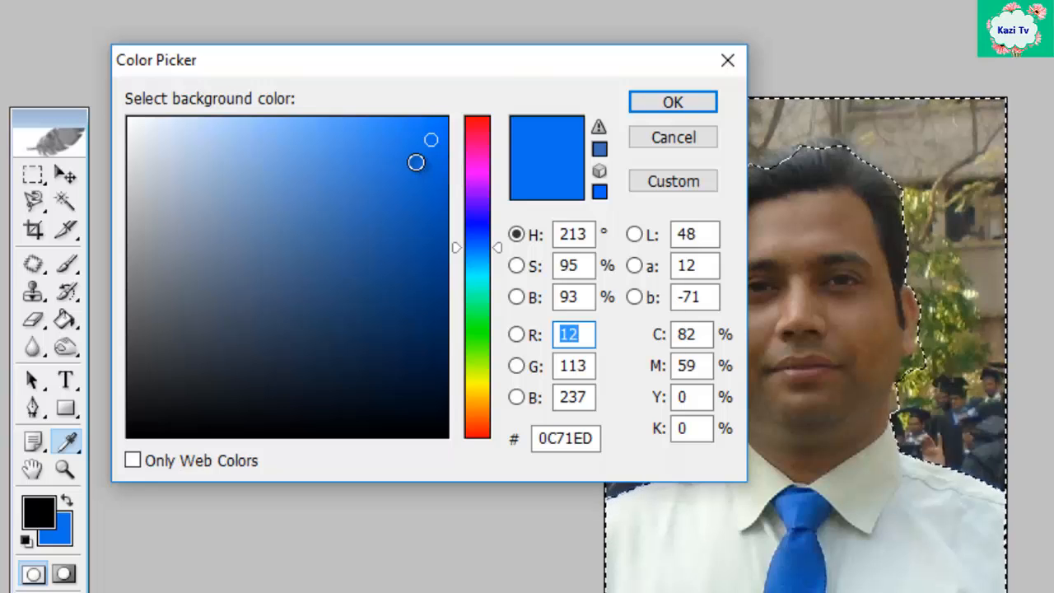
mouse_move(416, 162)
mouse_down()
mouse_move(438, 231)
mouse_move(435, 318)
mouse_up()
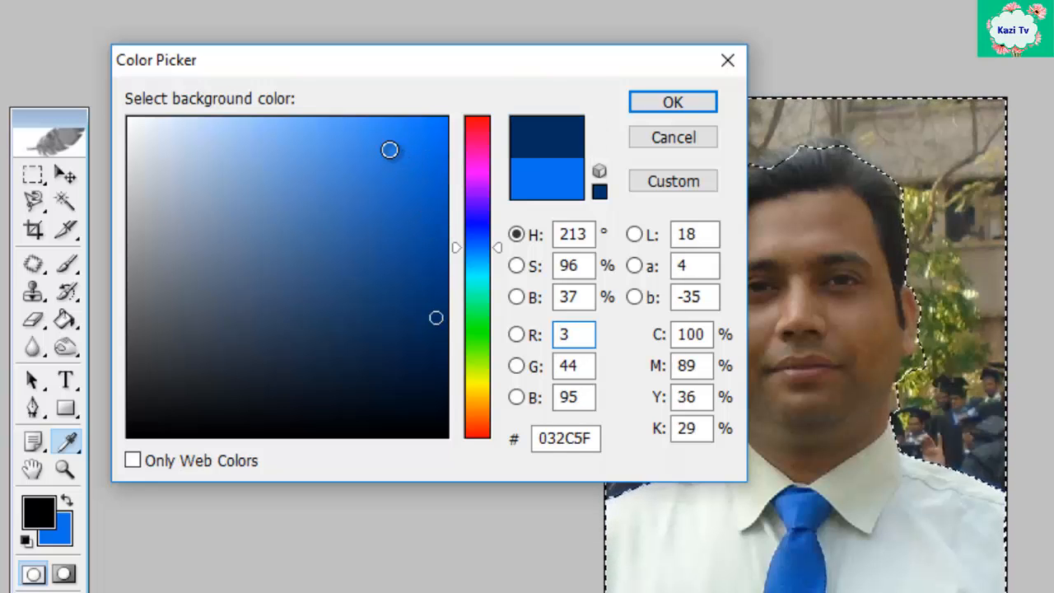
click(390, 140)
click(406, 188)
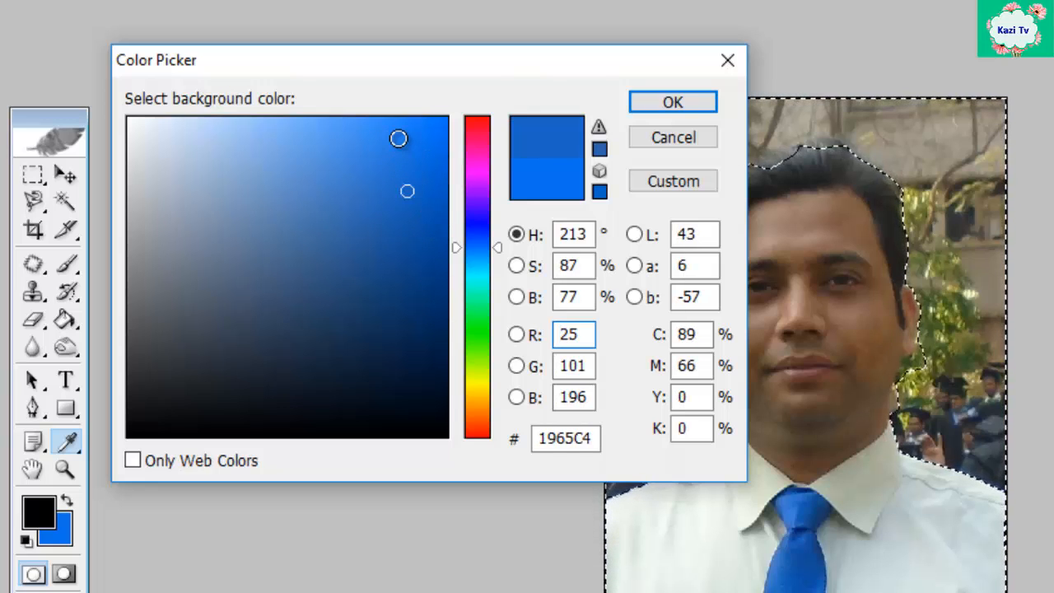
click(398, 138)
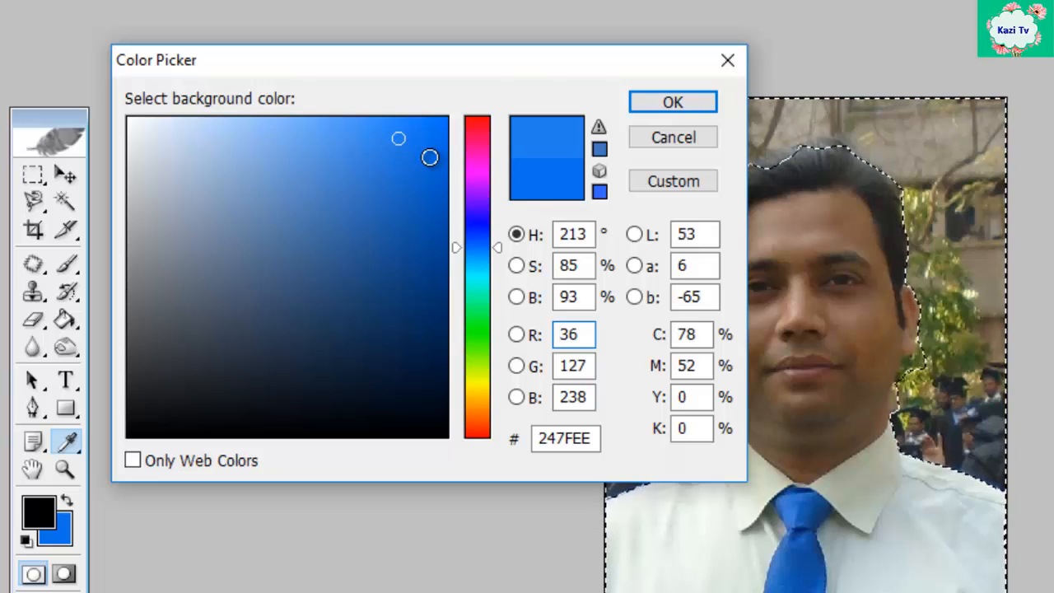
click(431, 157)
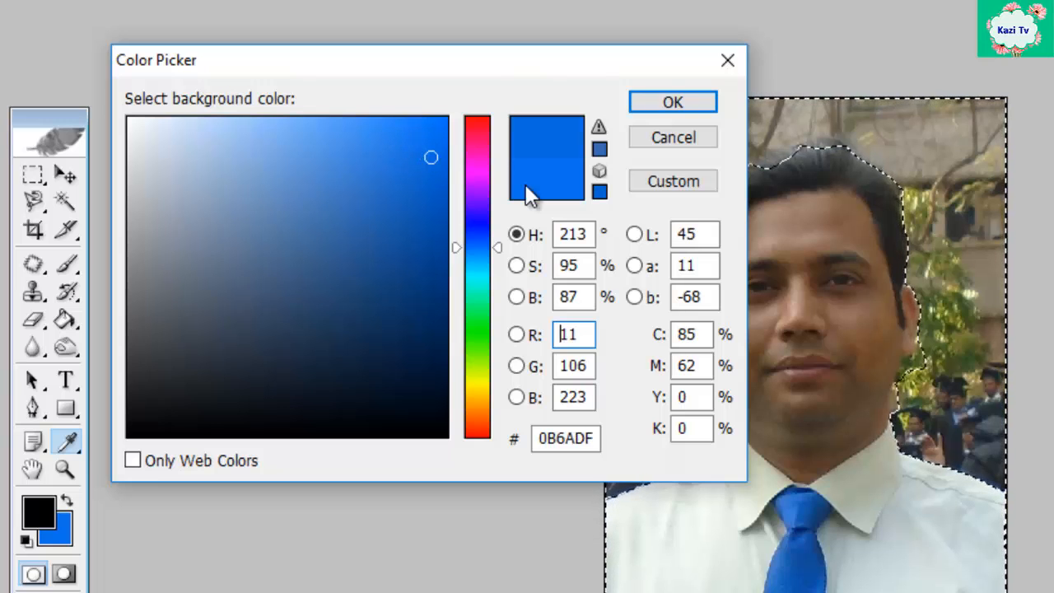
click(673, 103)
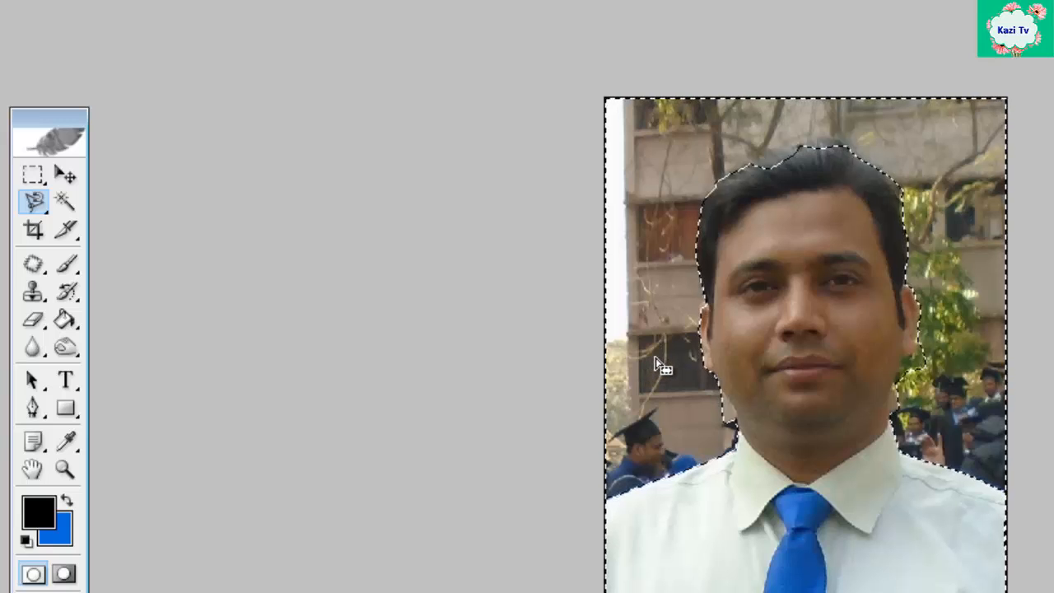
key(Delete)
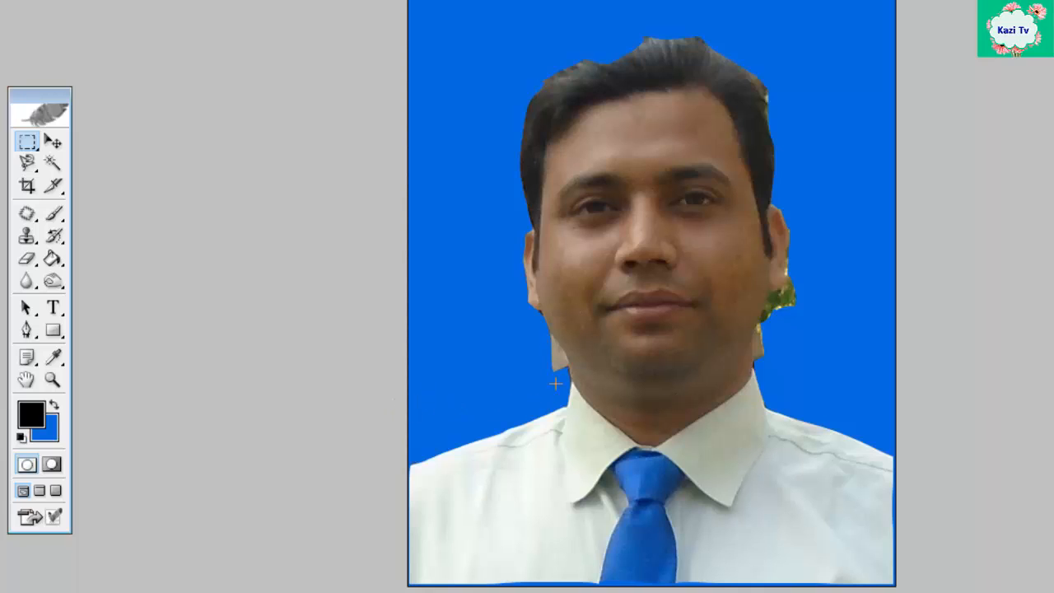
Step: Erase leftover bits of the old backdrop around the man's ears and neck
click(28, 258)
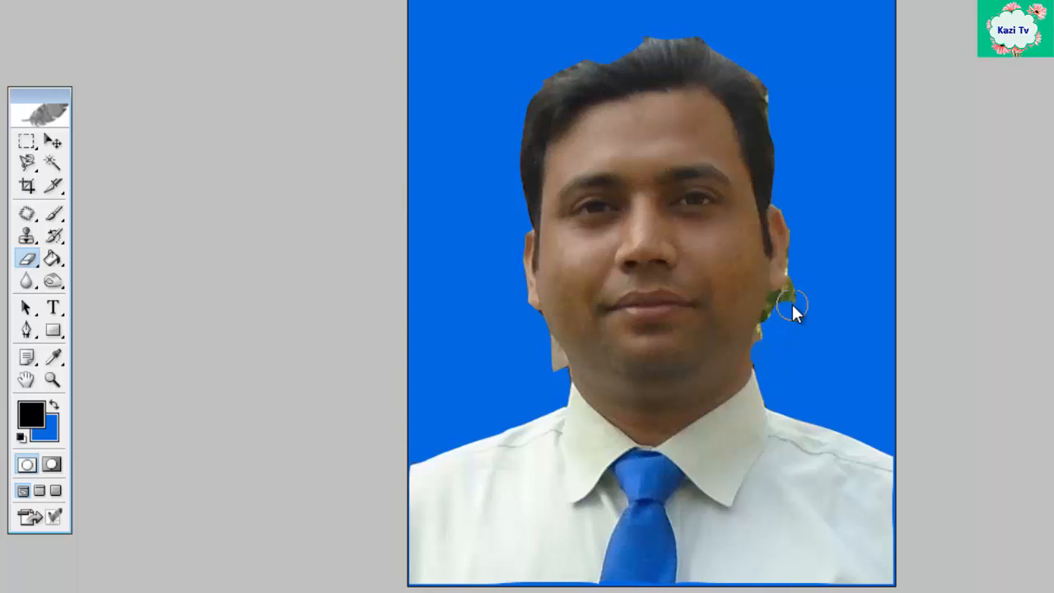
mouse_move(798, 303)
mouse_down()
mouse_move(777, 318)
mouse_move(773, 344)
mouse_up()
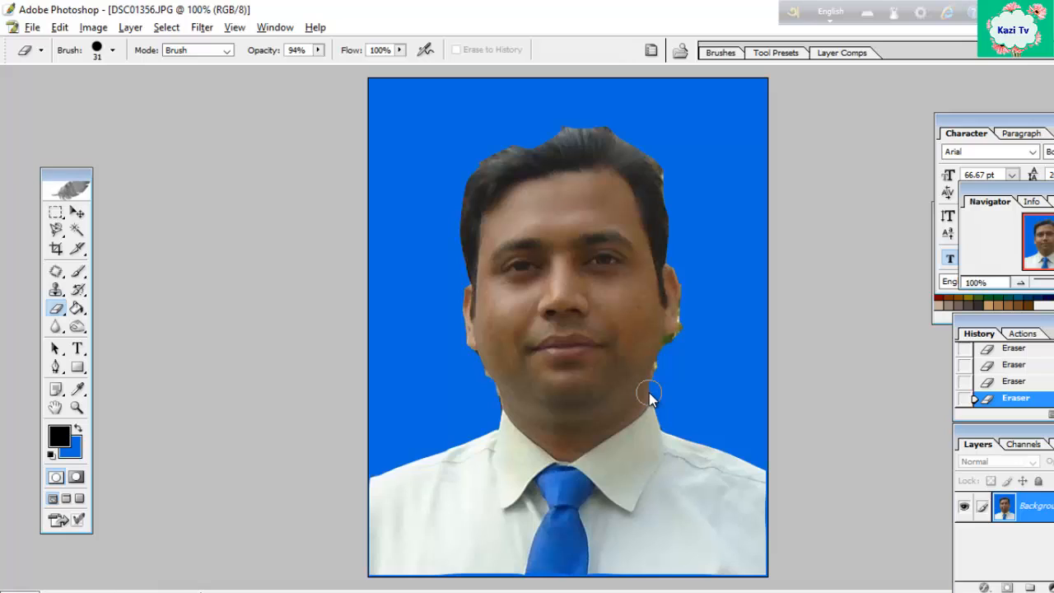
key(alt+minus)
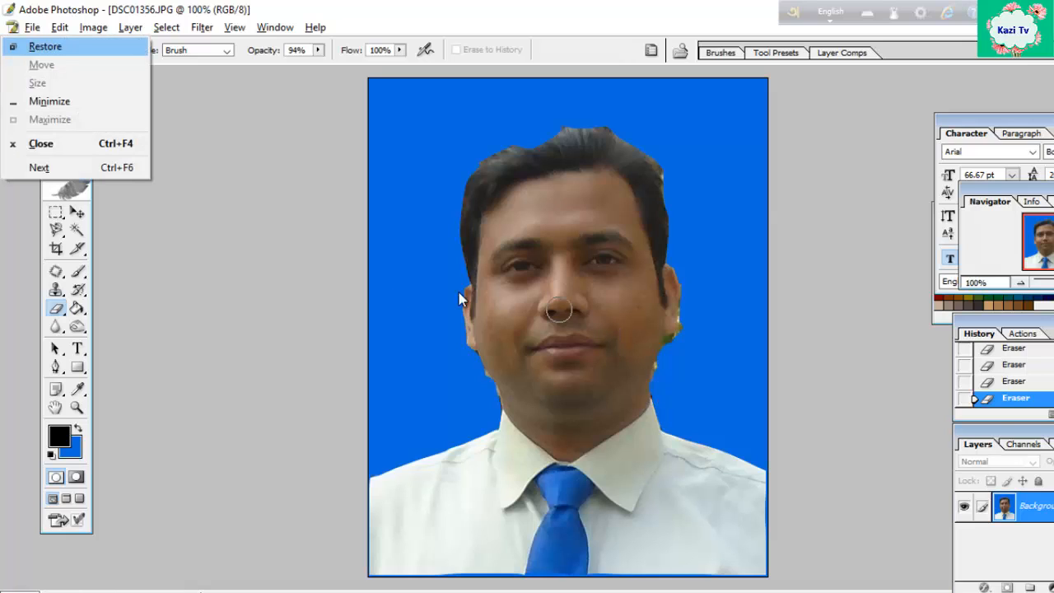
key(Escape)
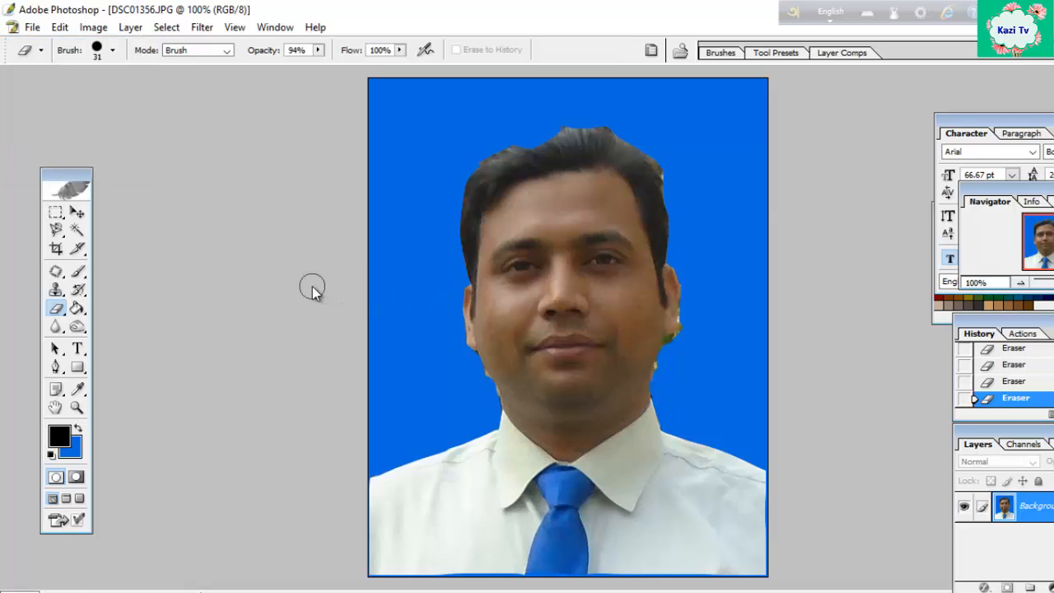
Step: Select the whole canvas, add a 3 px black centered stroke around it, and deselect
key(b)
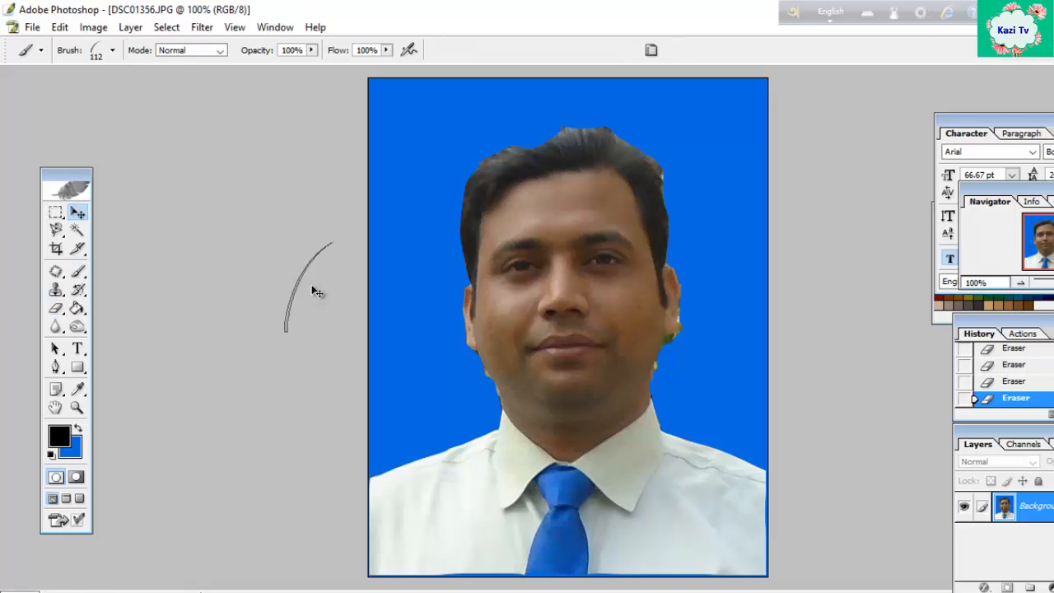
key(v)
key(ctrl+a)
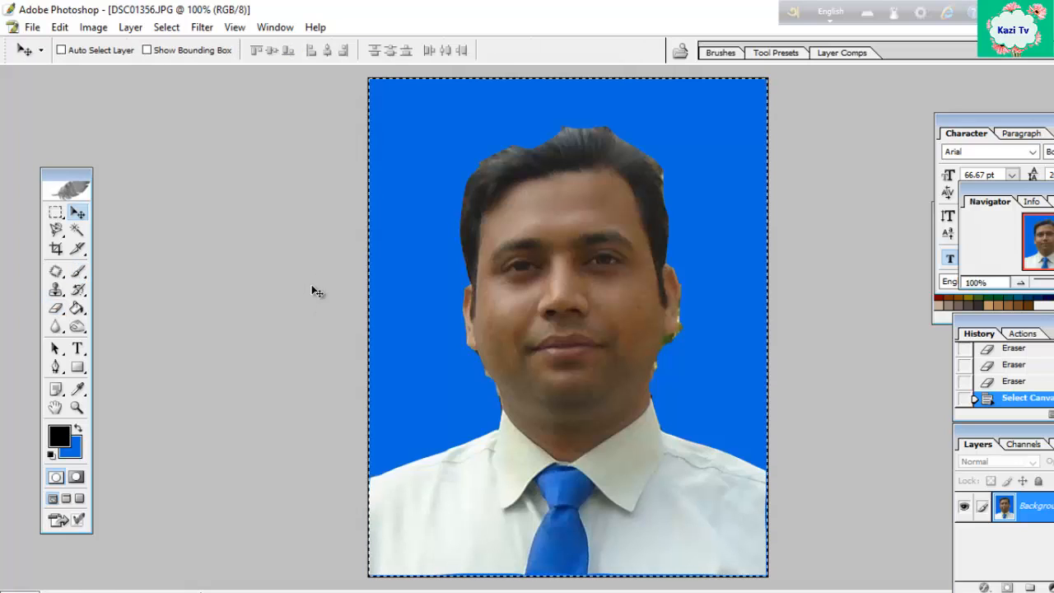
click(59, 28)
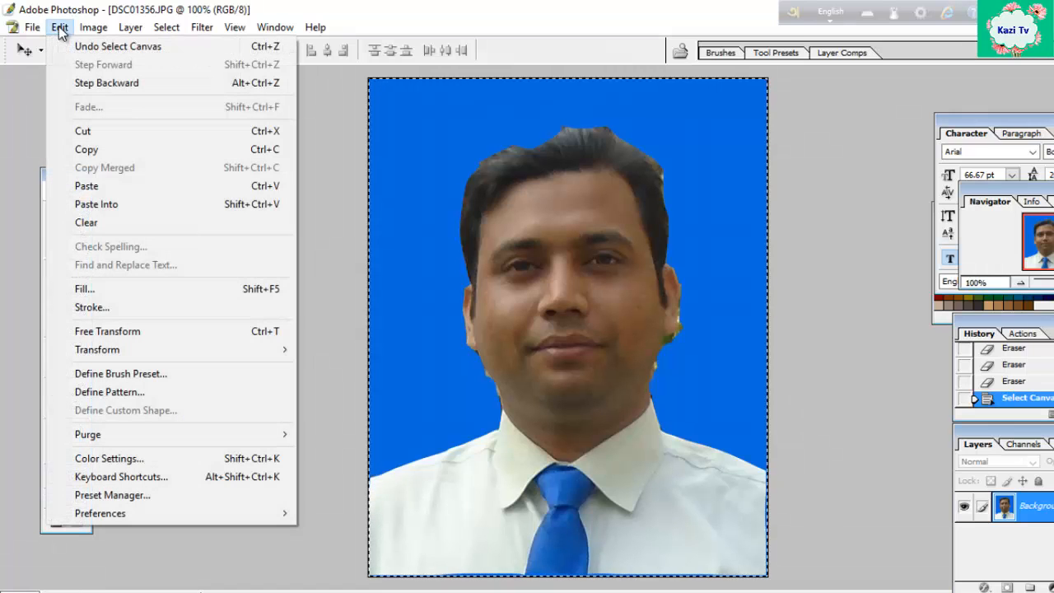
click(103, 309)
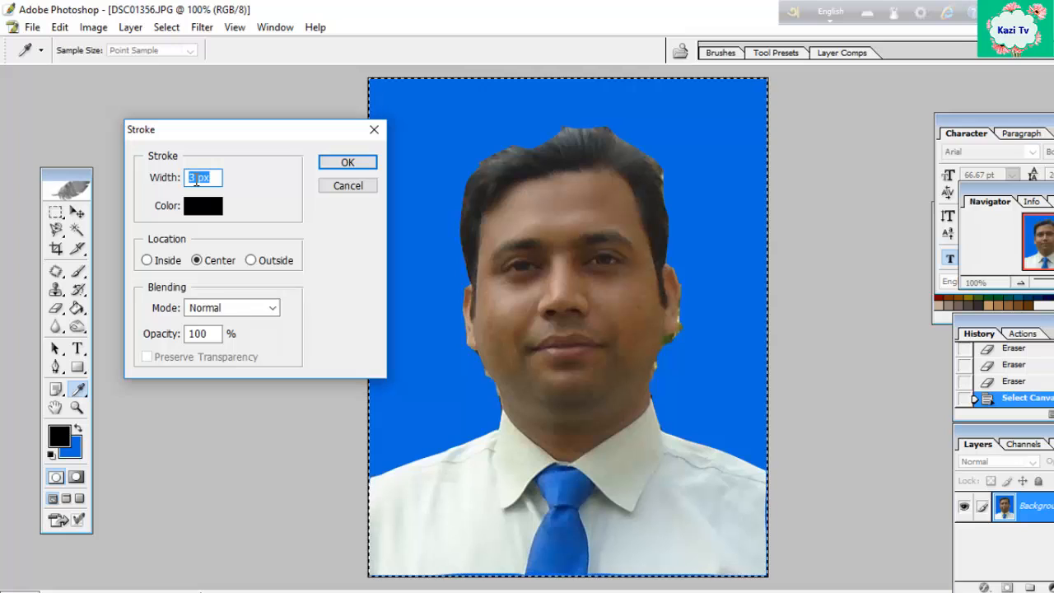
click(354, 164)
key(v)
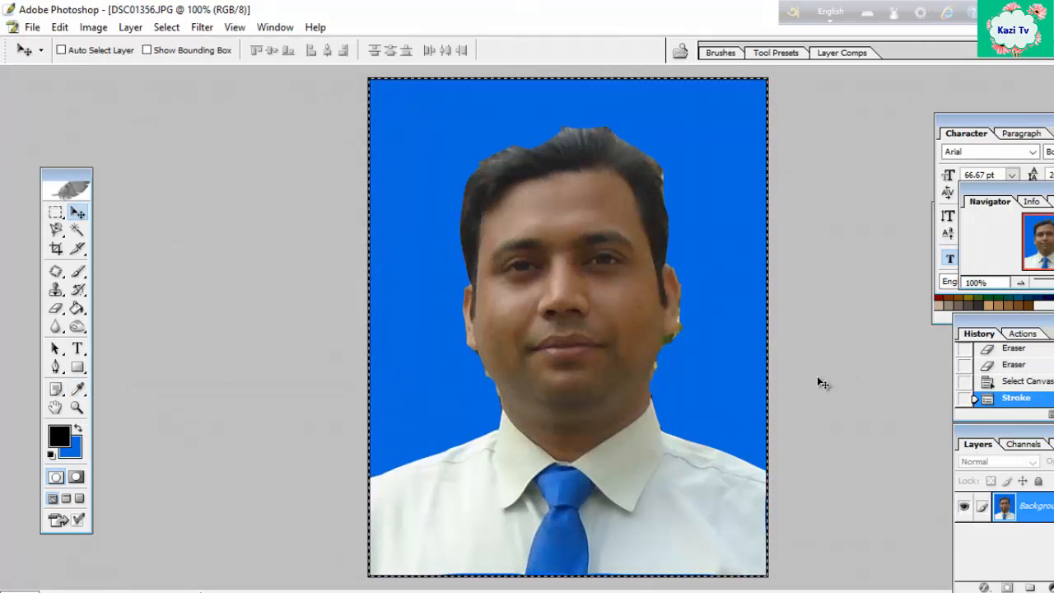
key(ctrl+minus)
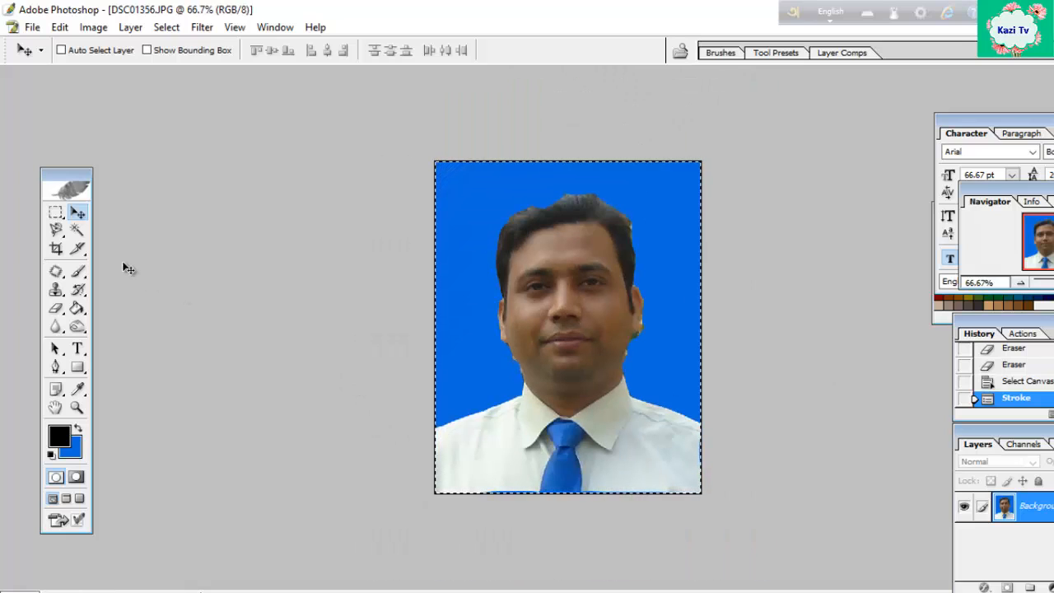
click(55, 212)
key(ctrl+d)
Step: Enlarge the portrait's canvas to 1.65 inches wide and 2.05 inches high, keeping the image anchored in the center
key(ctrl+alt+c)
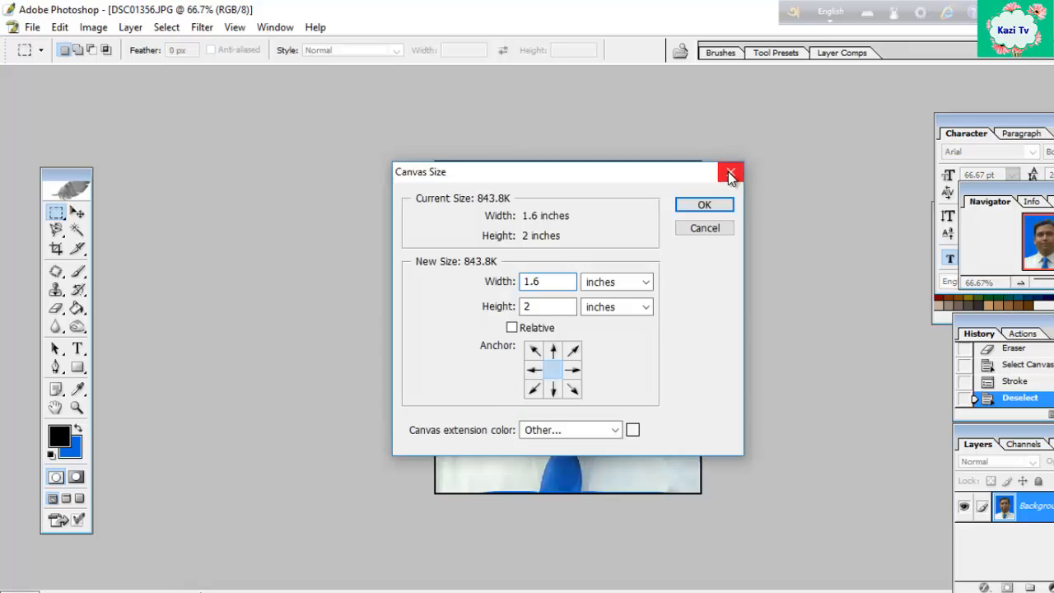
click(731, 175)
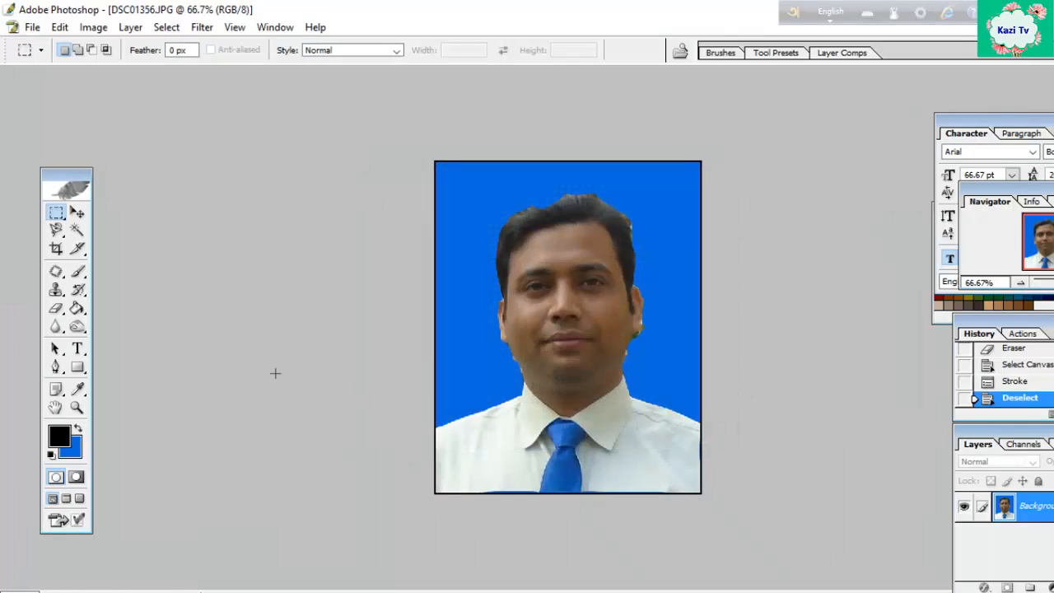
click(93, 27)
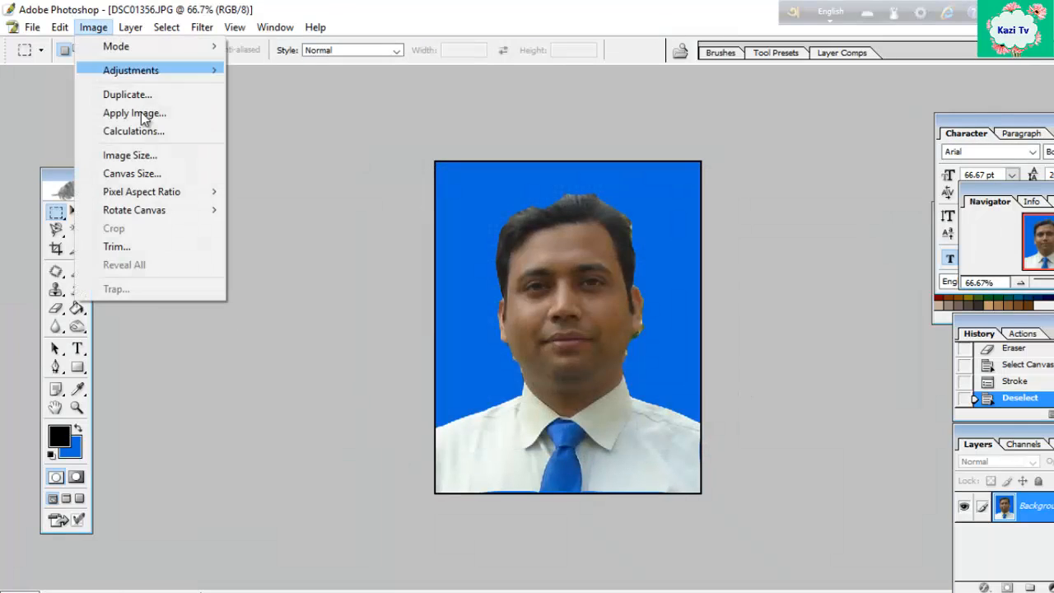
click(145, 174)
click(547, 281)
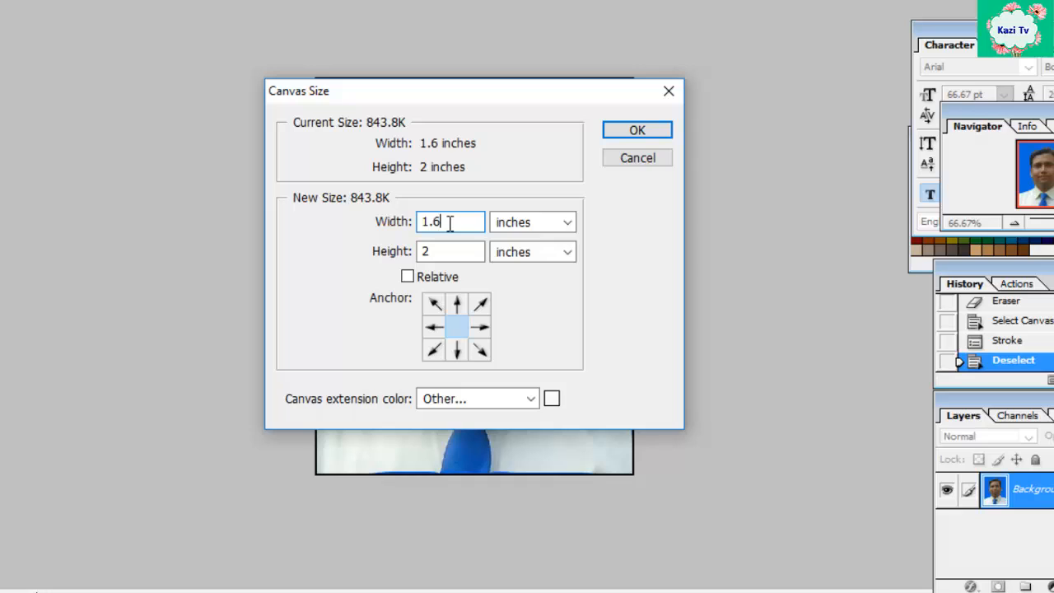
text(5)
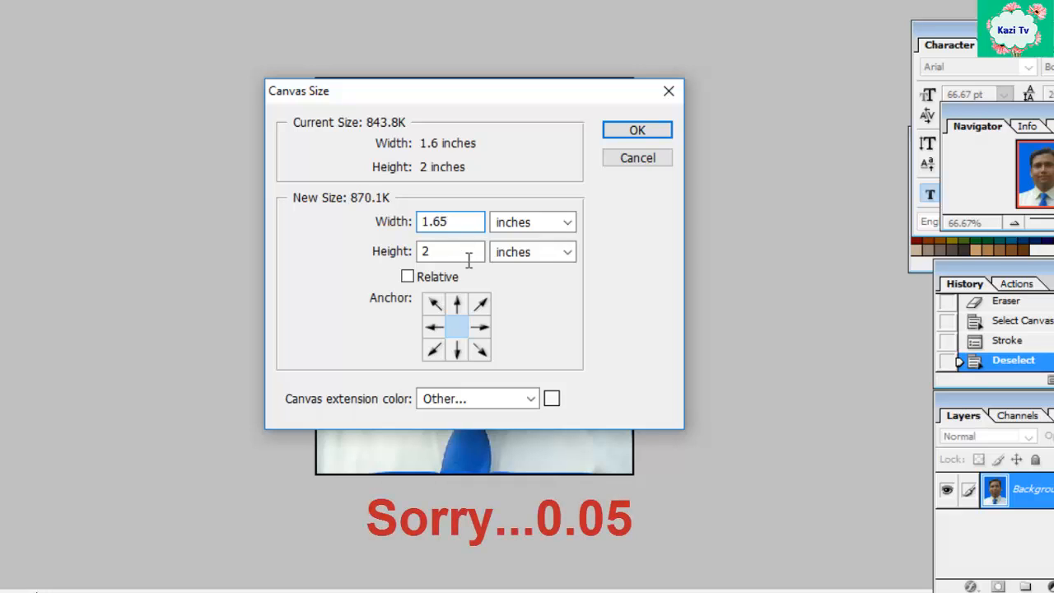
click(441, 253)
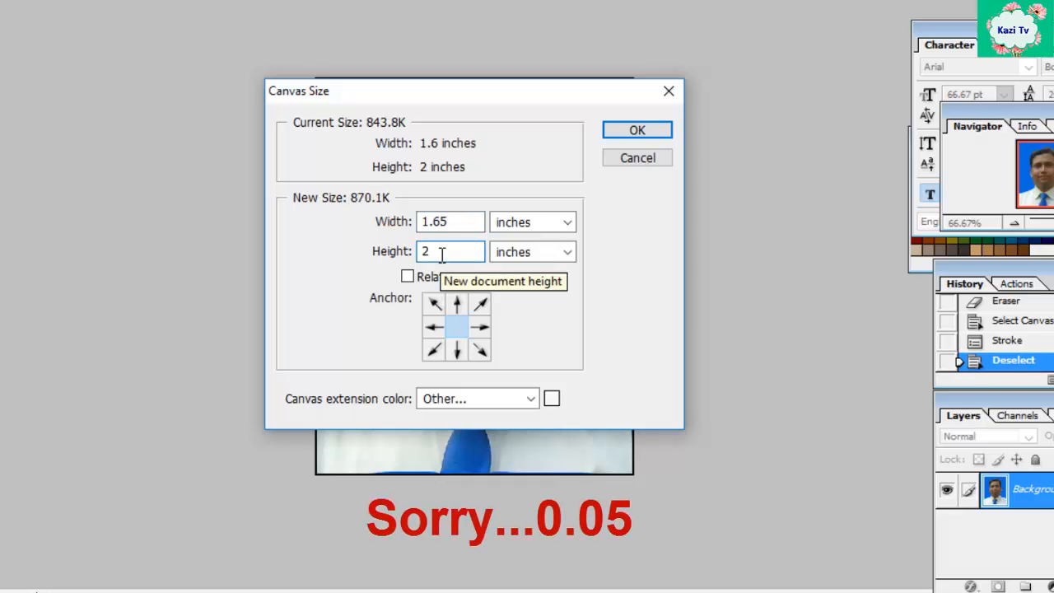
text(.05)
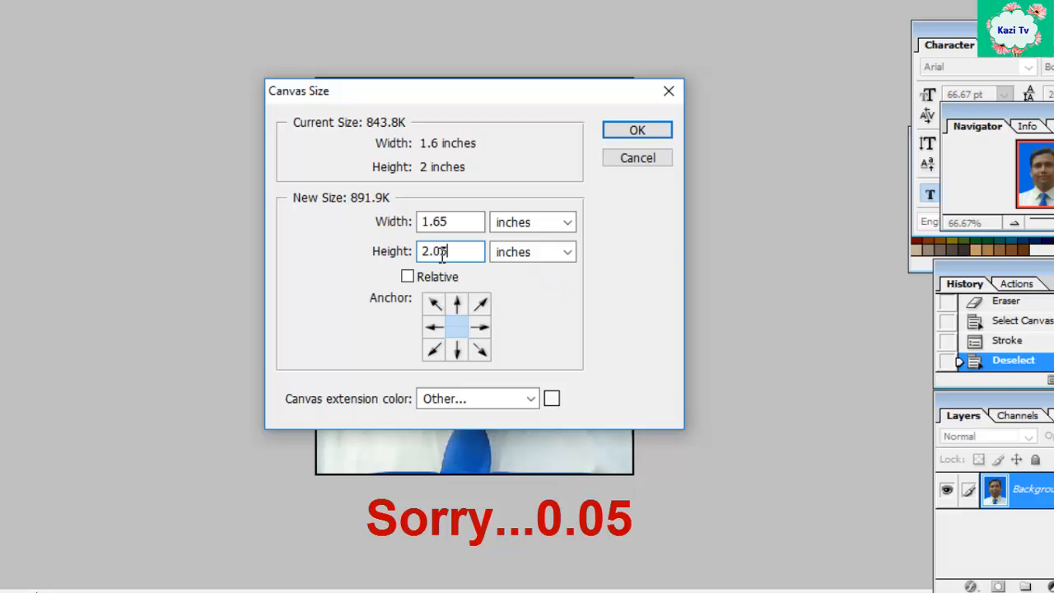
key(Return)
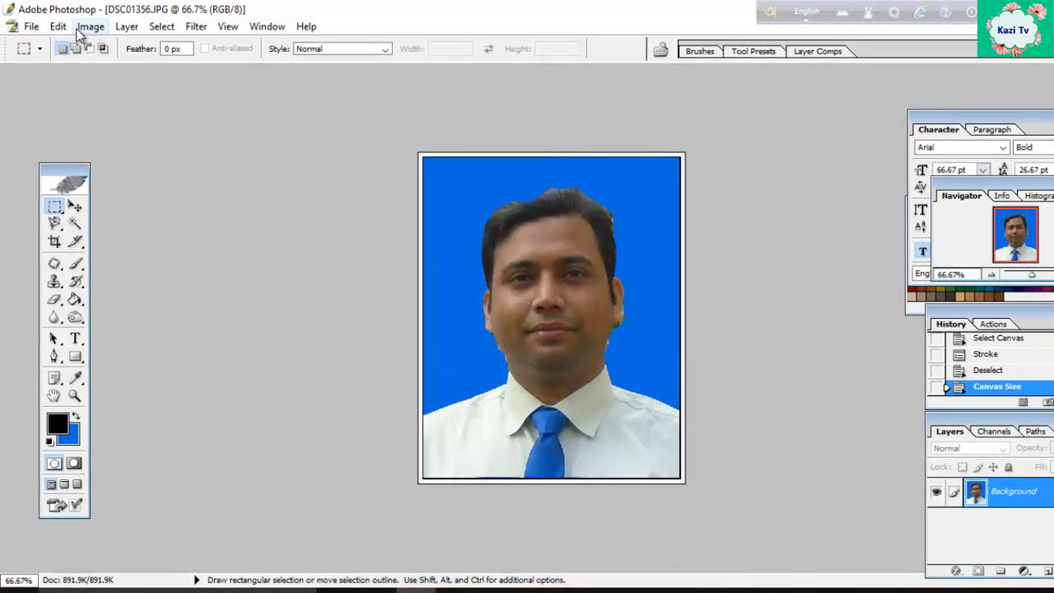
Step: Define the bordered portrait as a new pattern and give it a custom name
click(62, 29)
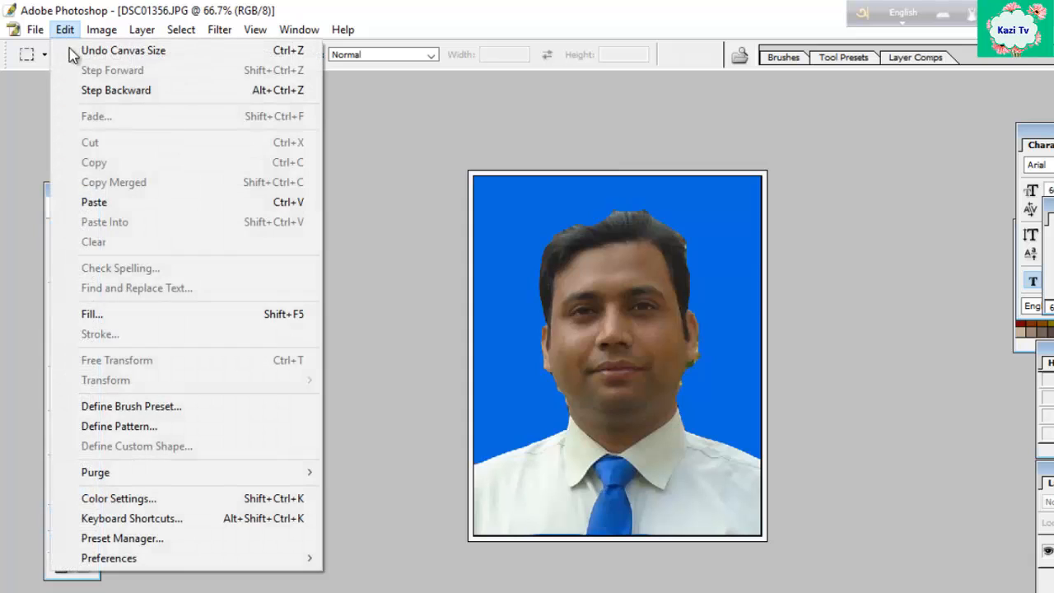
click(139, 428)
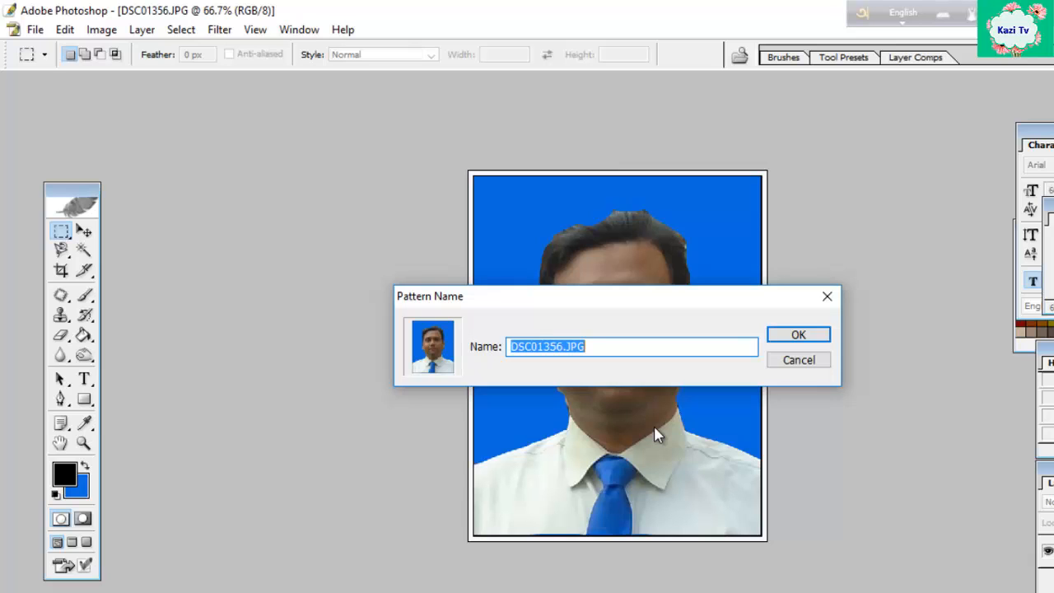
key(BackSpace)
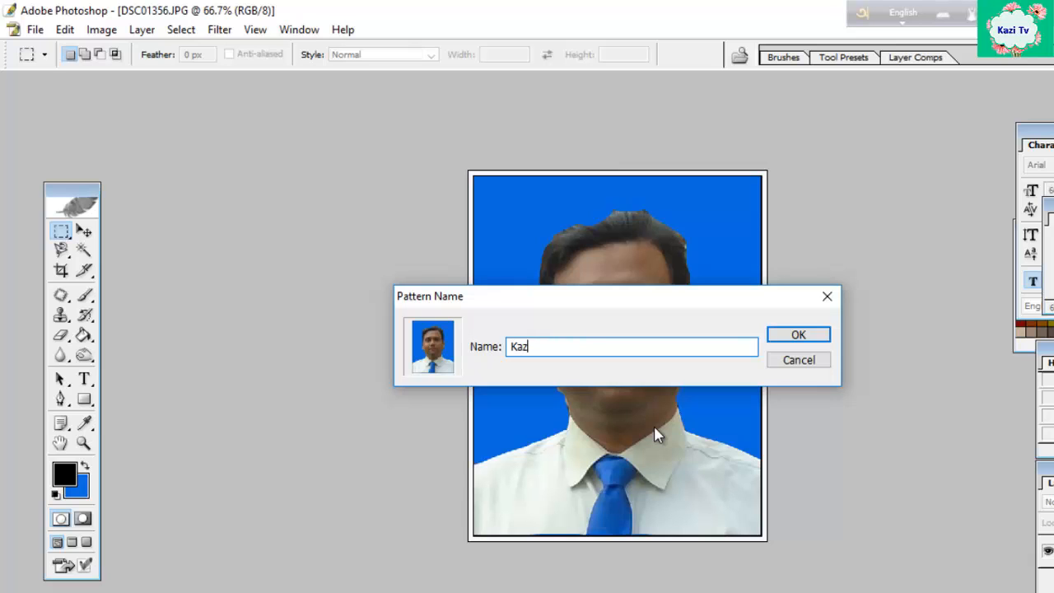
key(Return)
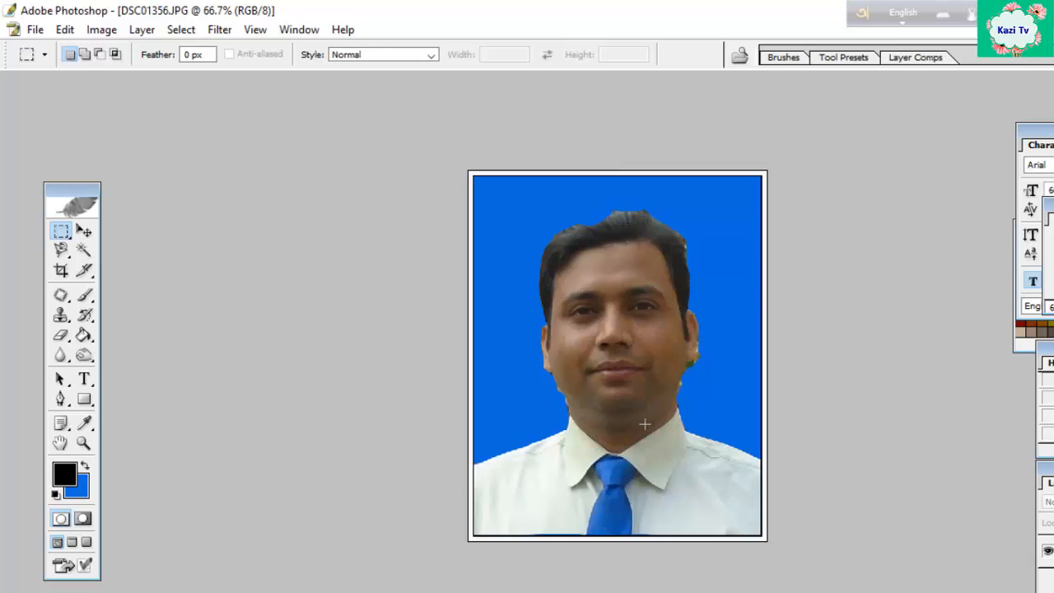
Step: Create a new A4 document at 300 pixels/inch in RGB Color with a white background
click(33, 29)
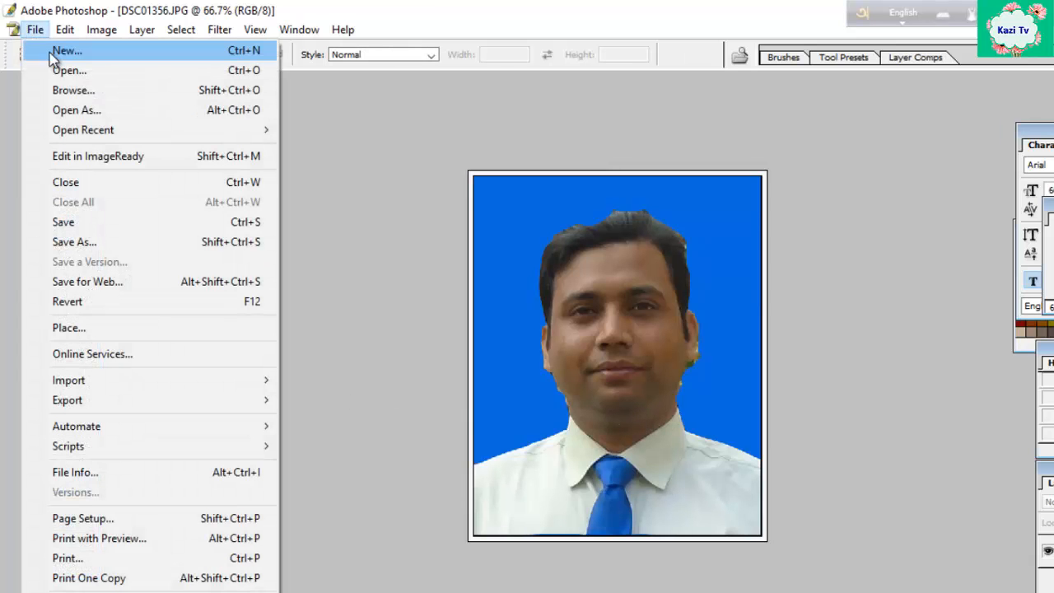
click(59, 52)
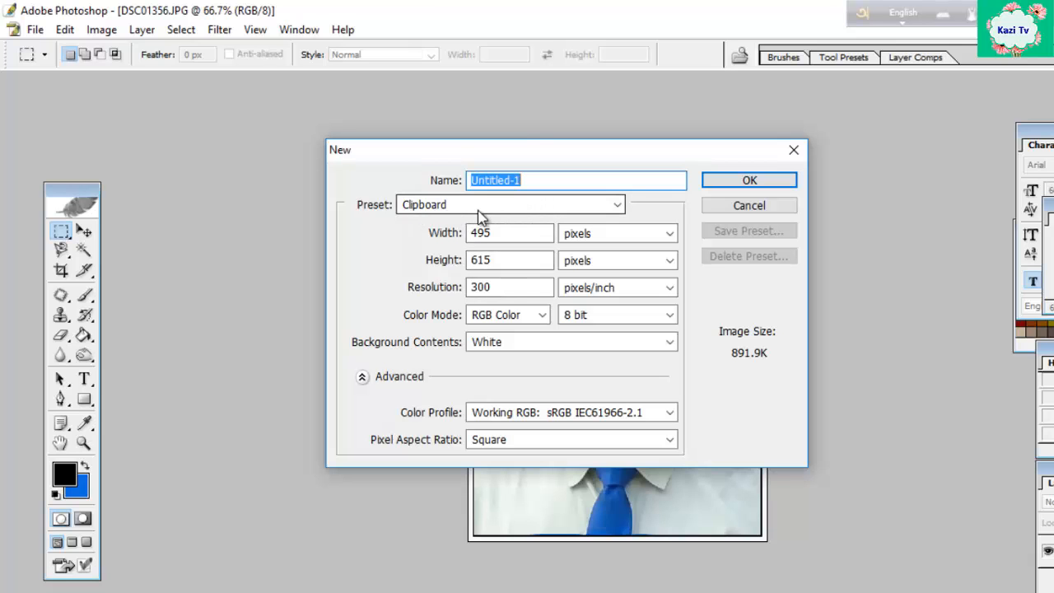
click(618, 204)
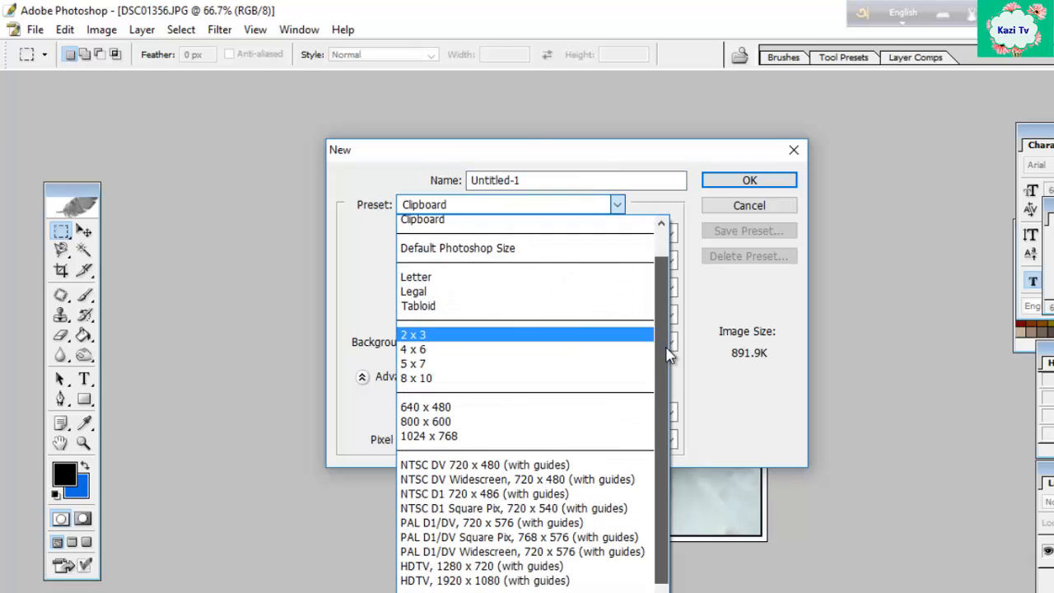
scroll(462, 494, down, 2)
click(421, 544)
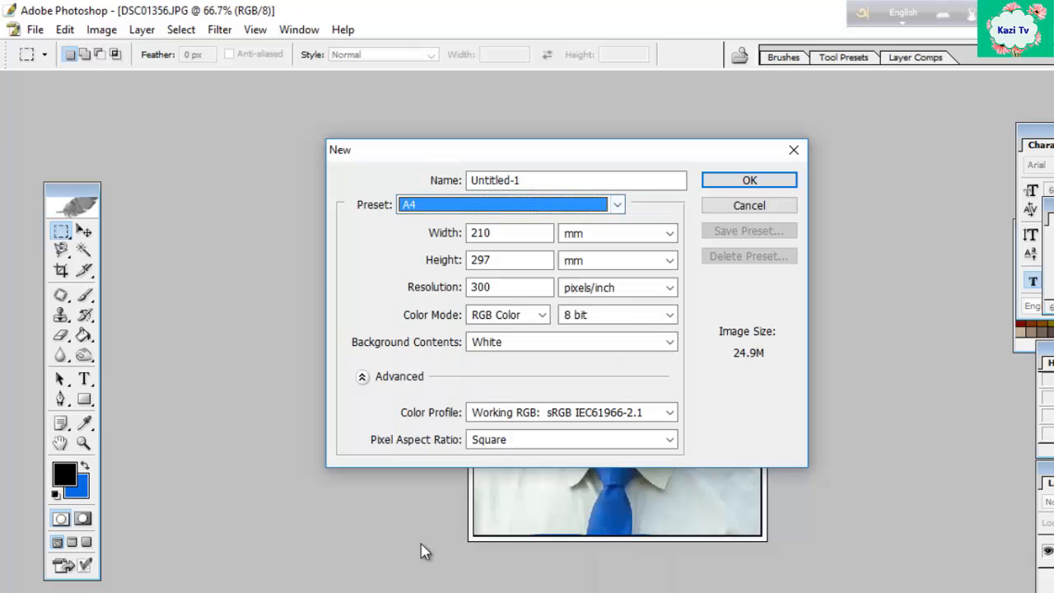
click(749, 179)
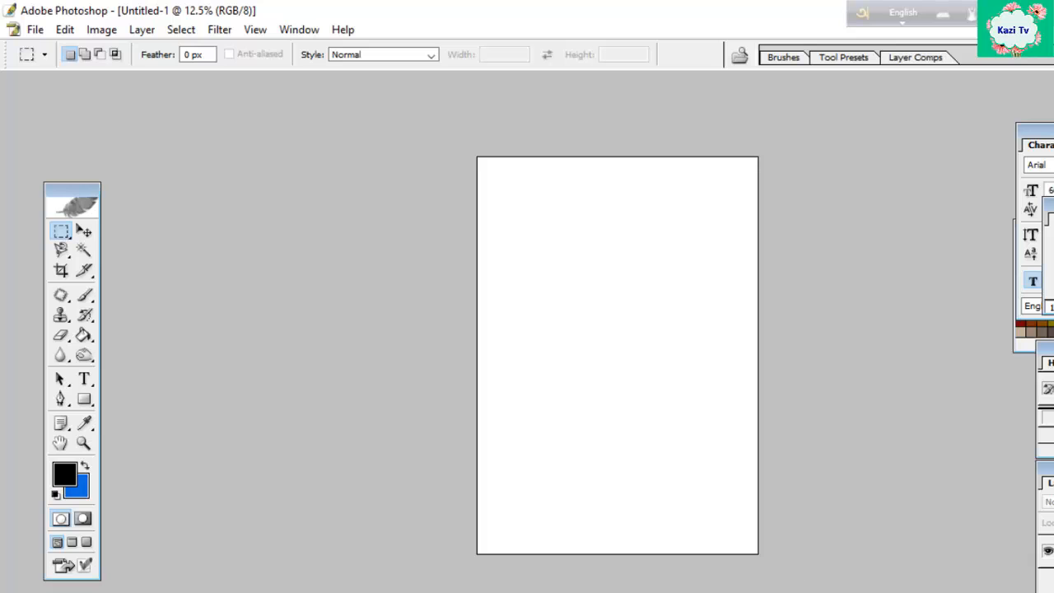
Step: Fill the blank A4 page with the custom portrait pattern in Normal mode at 100% opacity and inspect the tiled photos
click(67, 34)
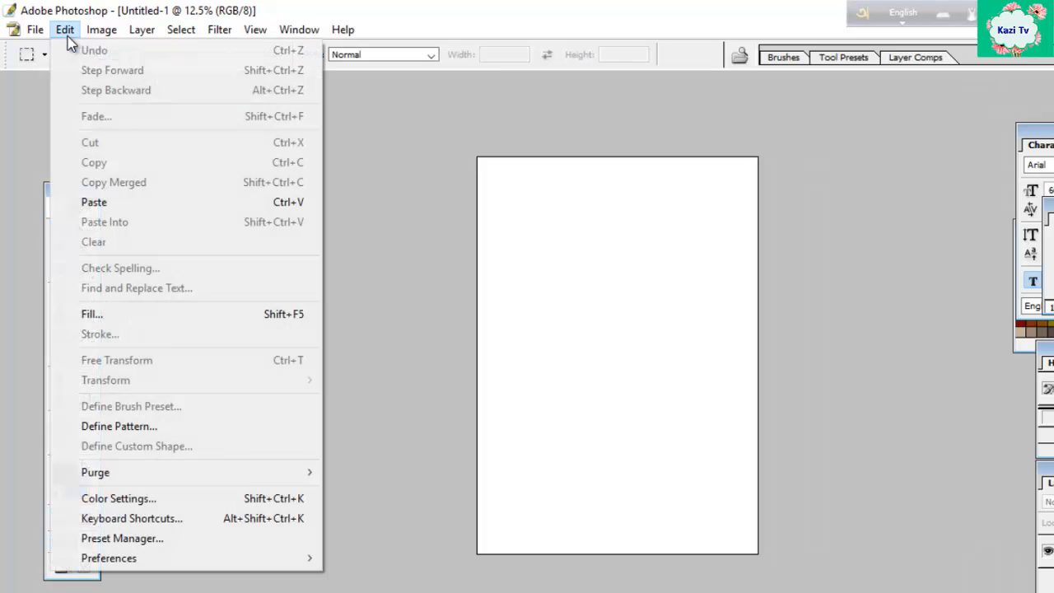
click(97, 318)
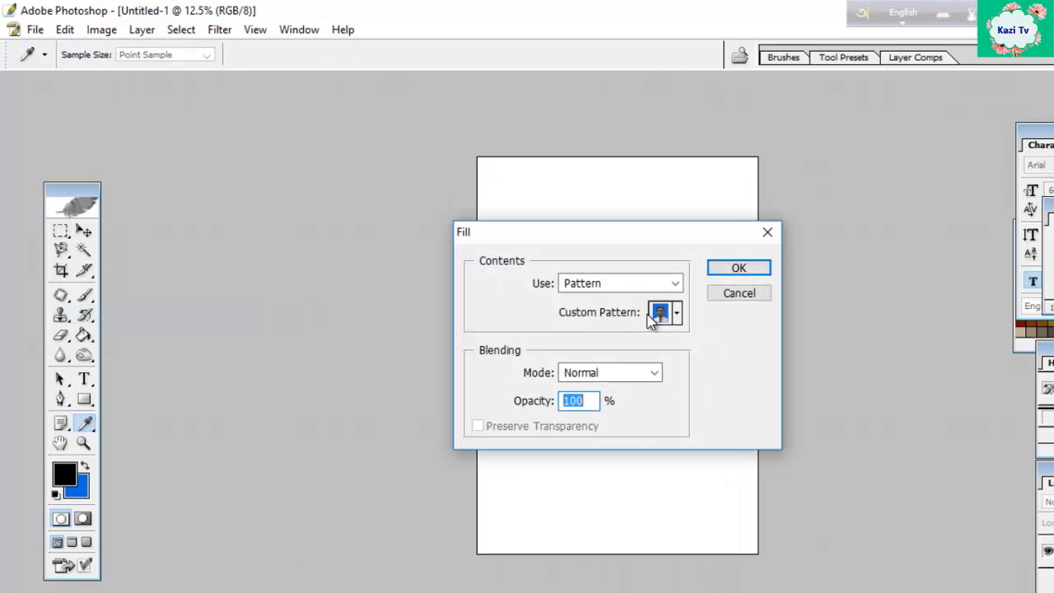
click(631, 286)
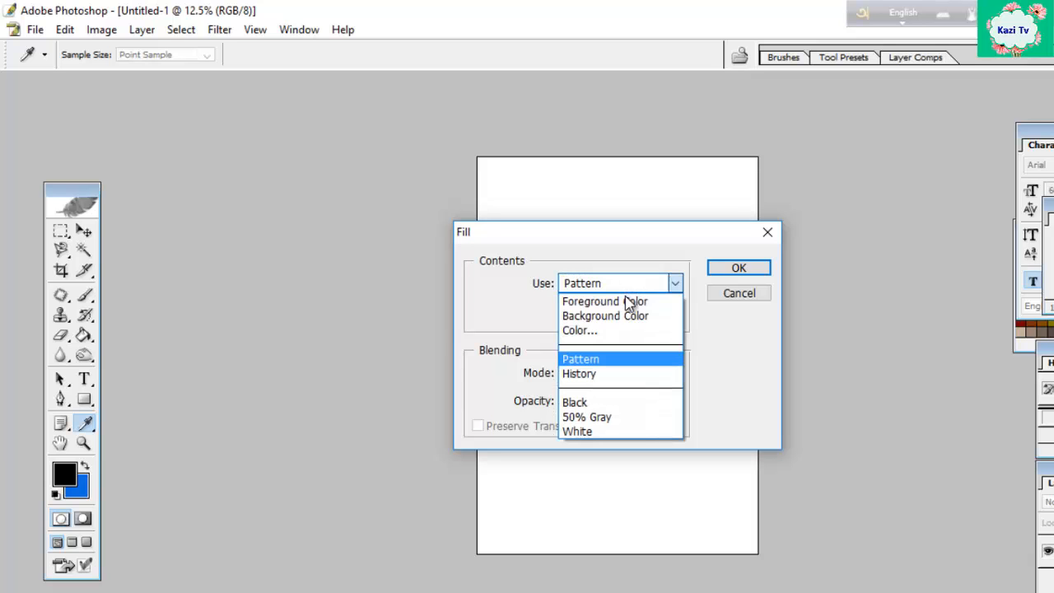
click(613, 360)
click(619, 288)
click(612, 362)
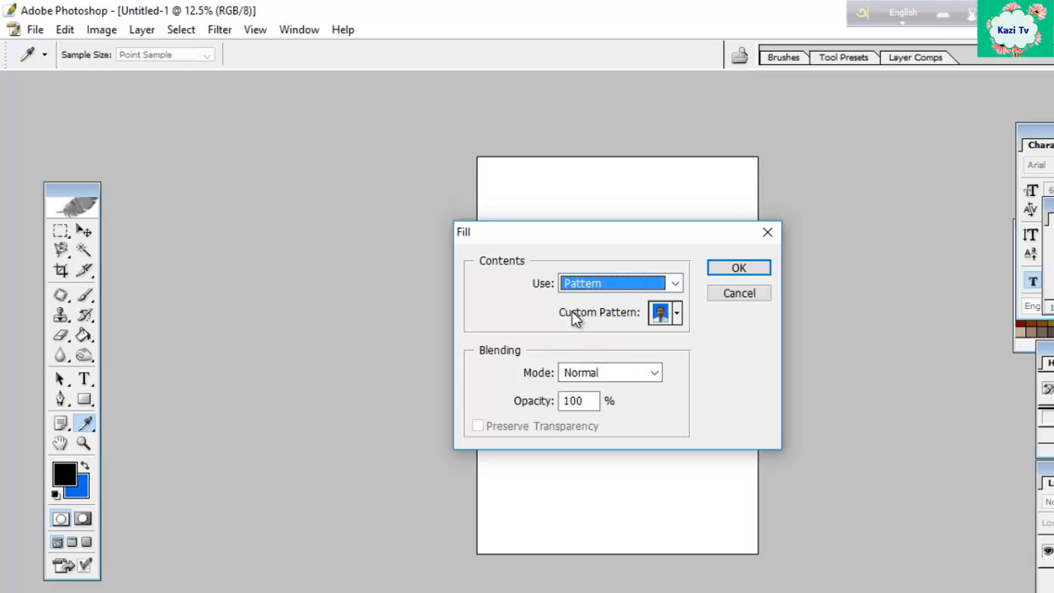
click(676, 313)
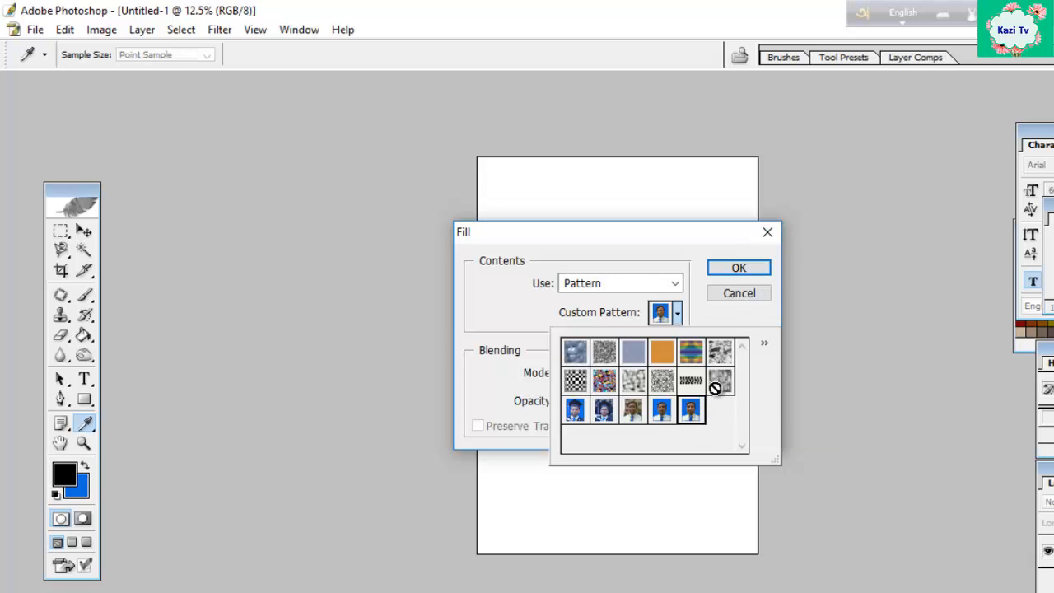
click(747, 274)
click(747, 275)
key(m)
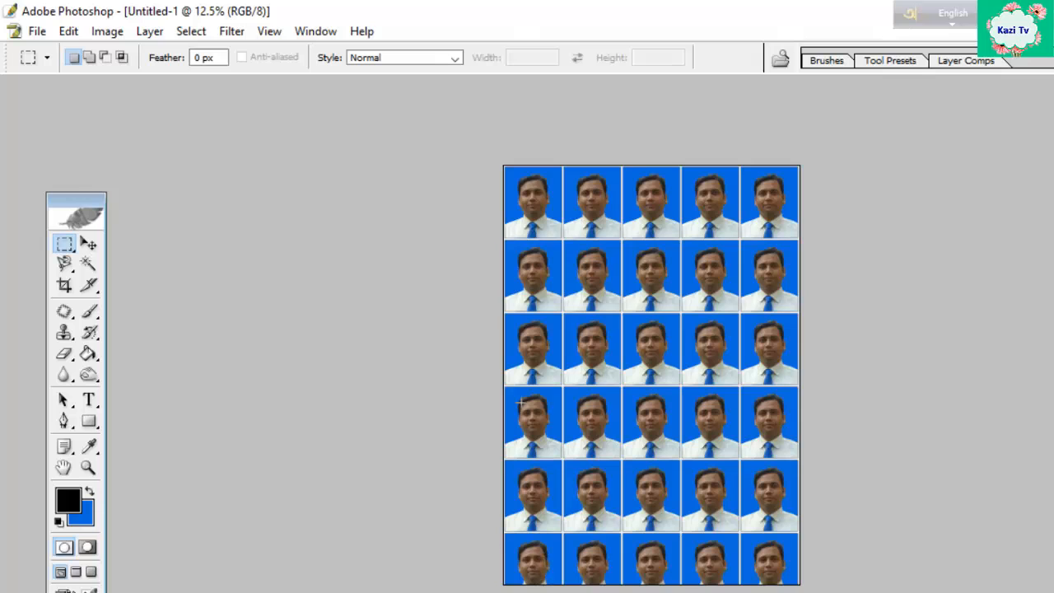
ctrl+click(763, 402)
ctrl+click(762, 402)
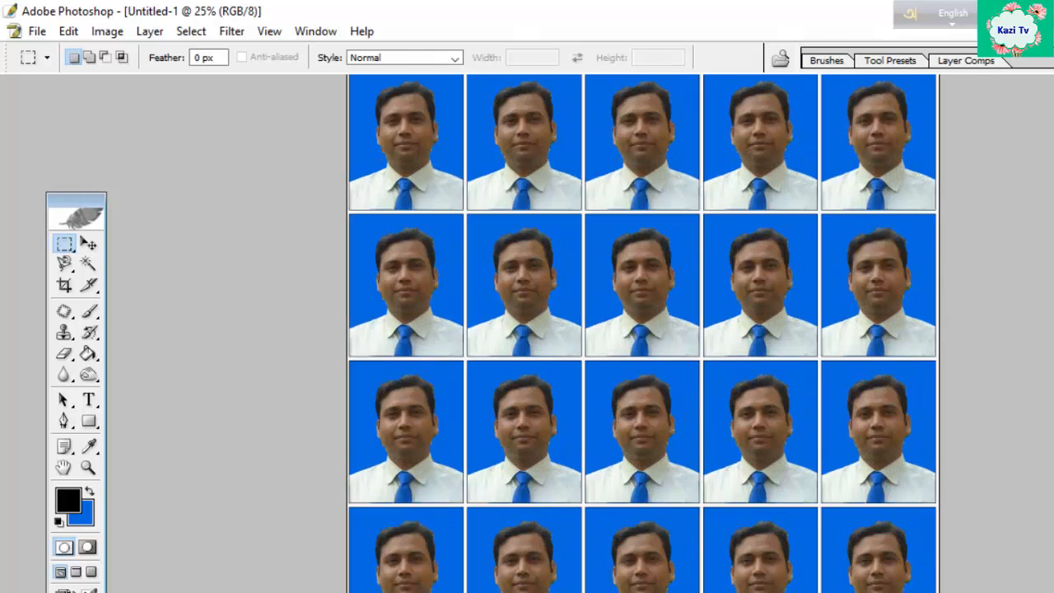
scroll(643, 334, down, 3)
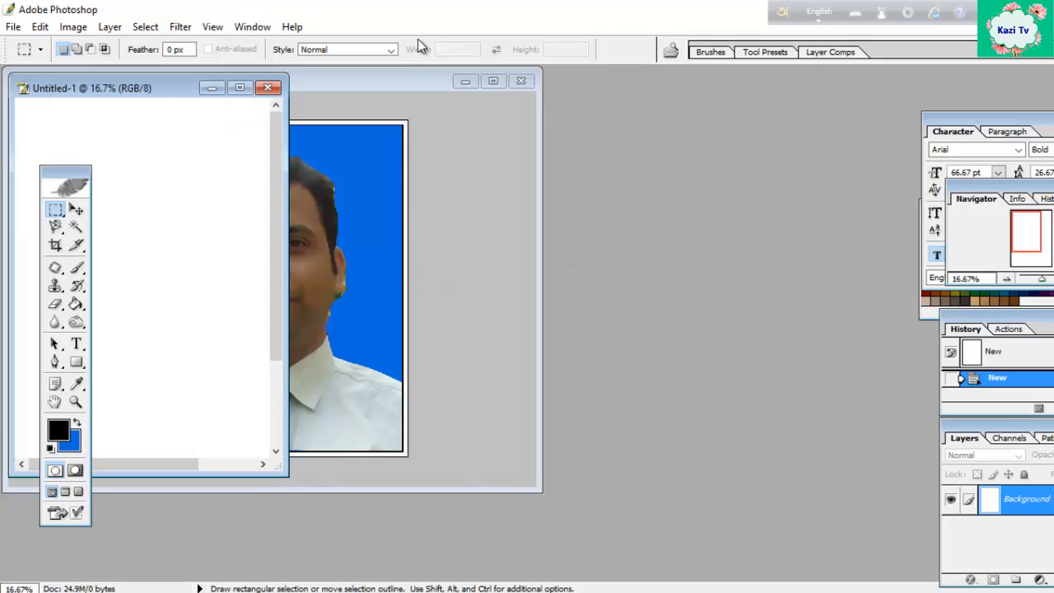
Step: Select the whole bordered portrait in DSC01356.JPG, copy it, and paste it into the blank A4 document
drag(396, 88, 516, 85)
drag(584, 89, 758, 91)
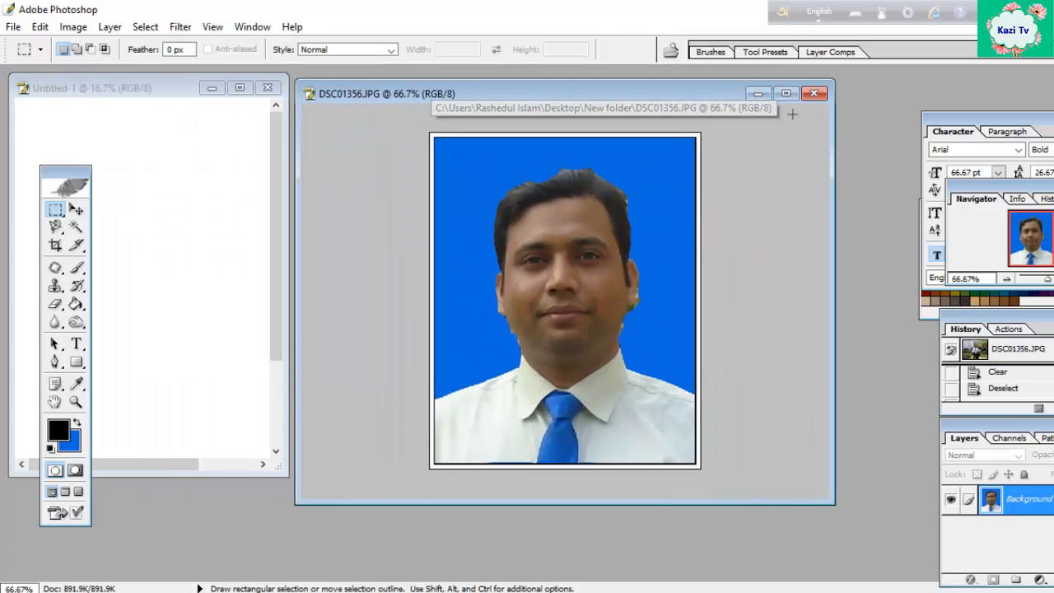
click(781, 87)
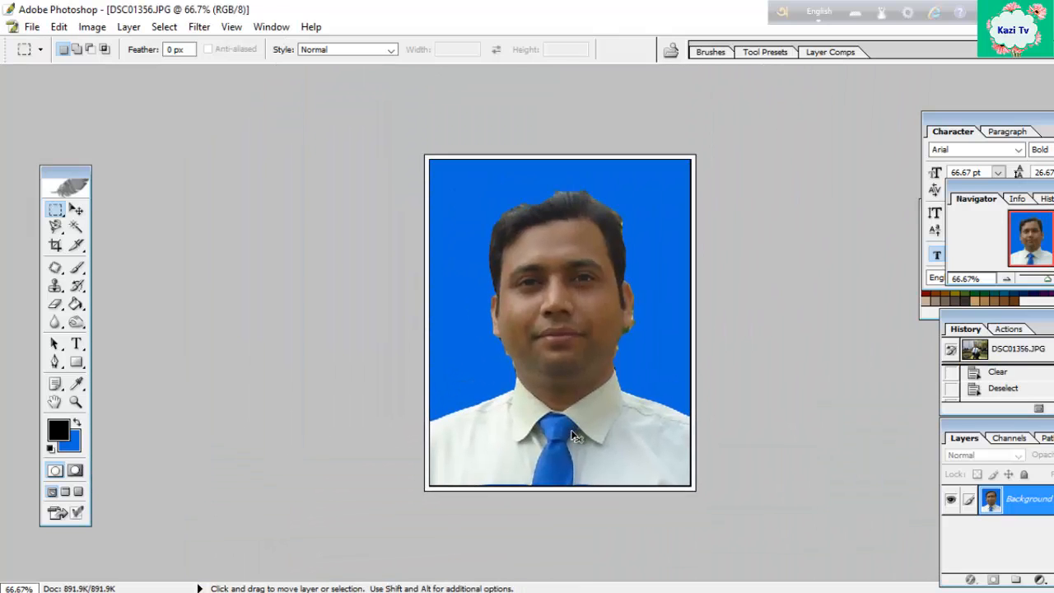
key(ctrl+a)
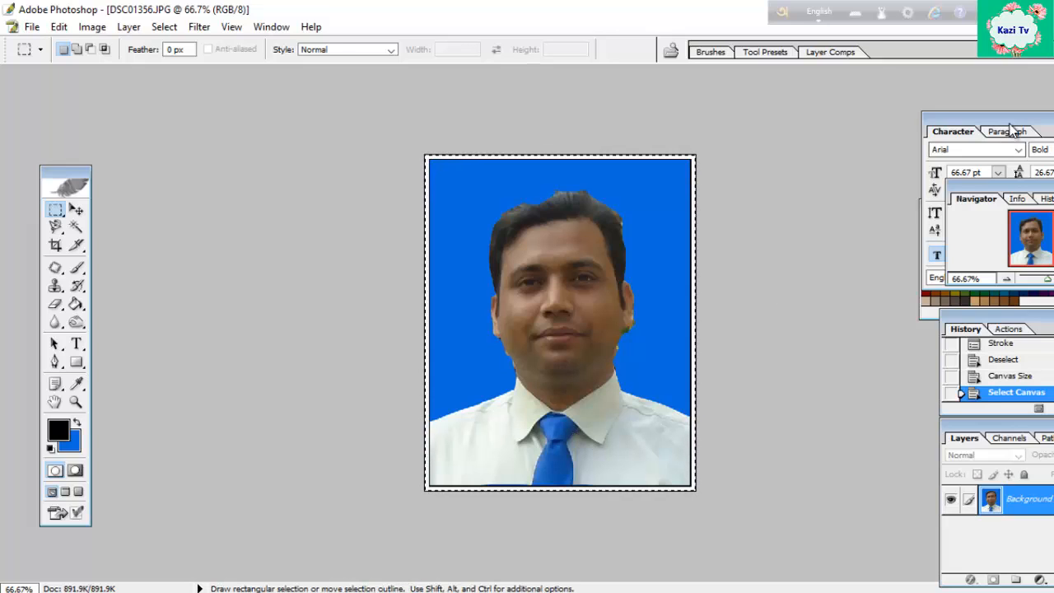
click(1048, 27)
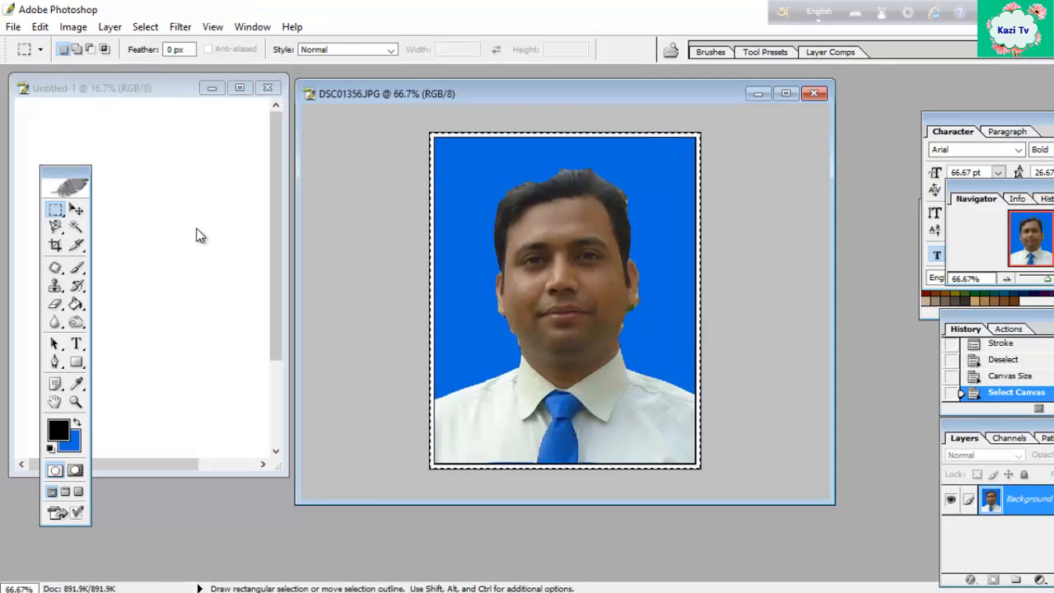
click(211, 89)
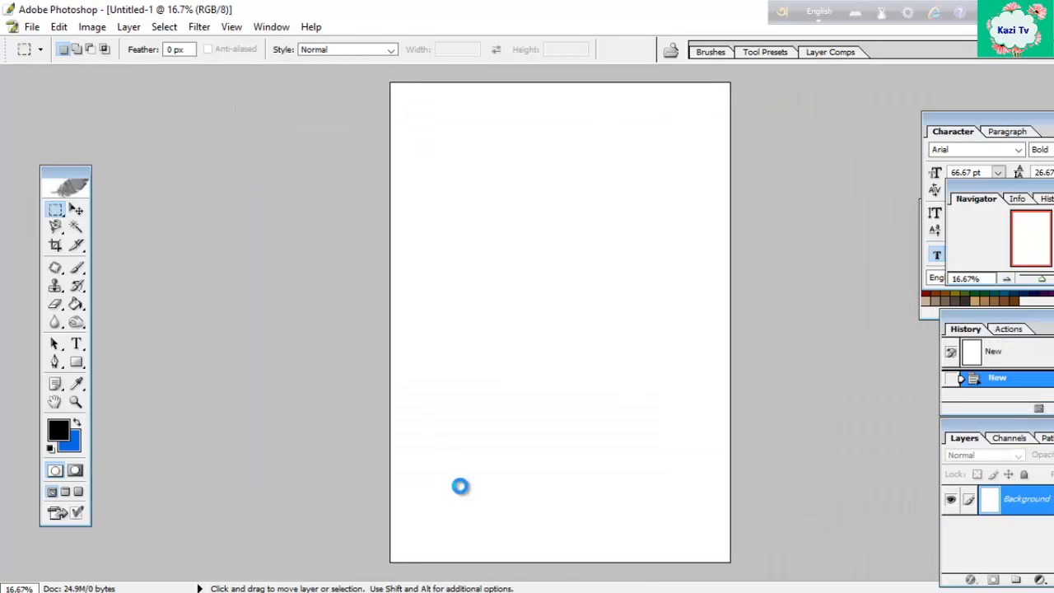
key(ctrl+v)
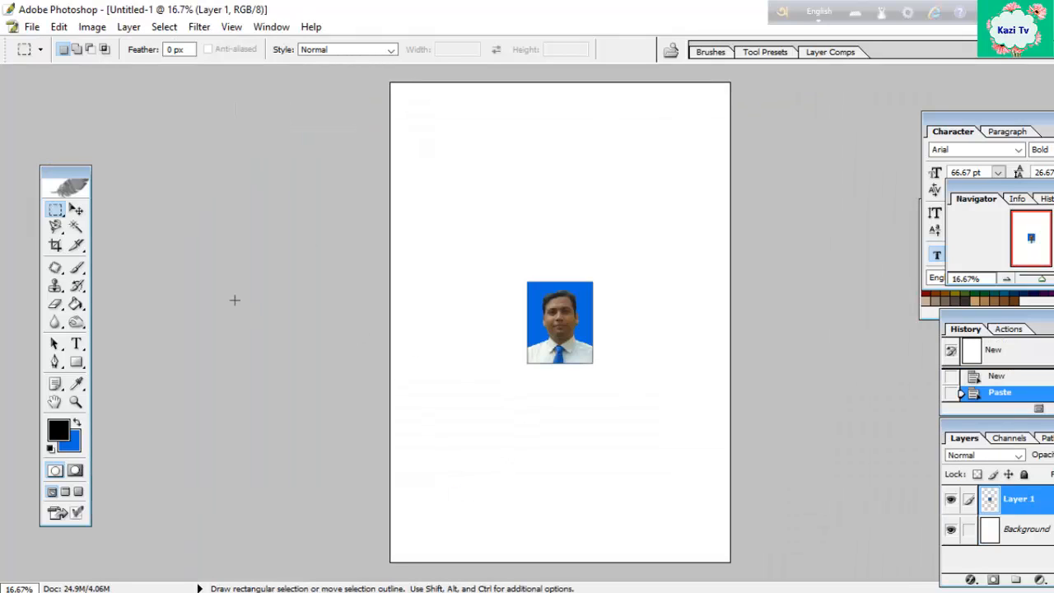
Step: Place the pasted portrait and a duplicate side by side at the A4 page's upper-left corner and merge their layers
key(v)
drag(563, 312, 521, 143)
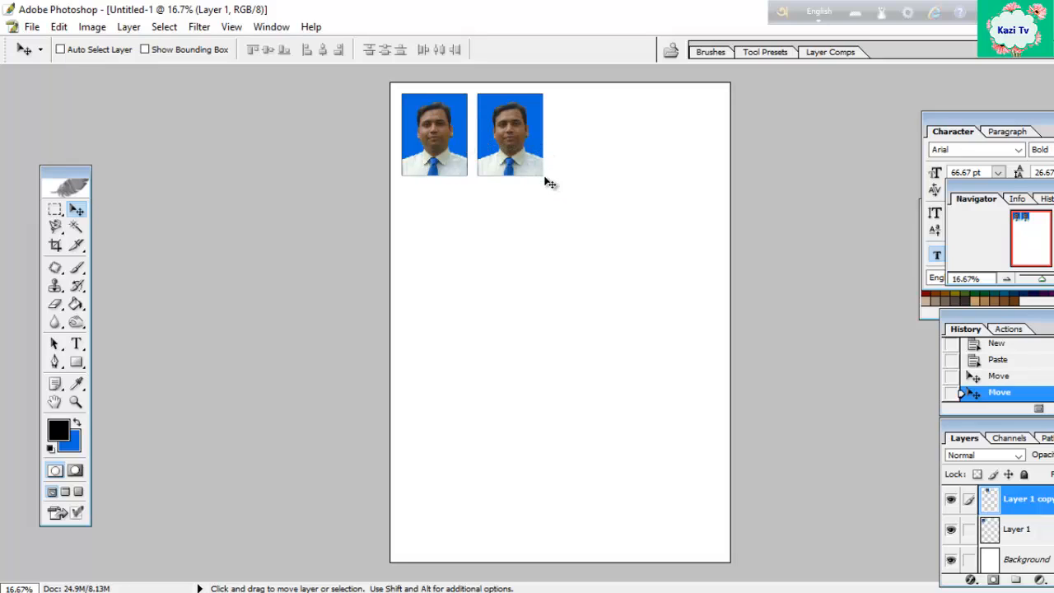
key(ctrl+e)
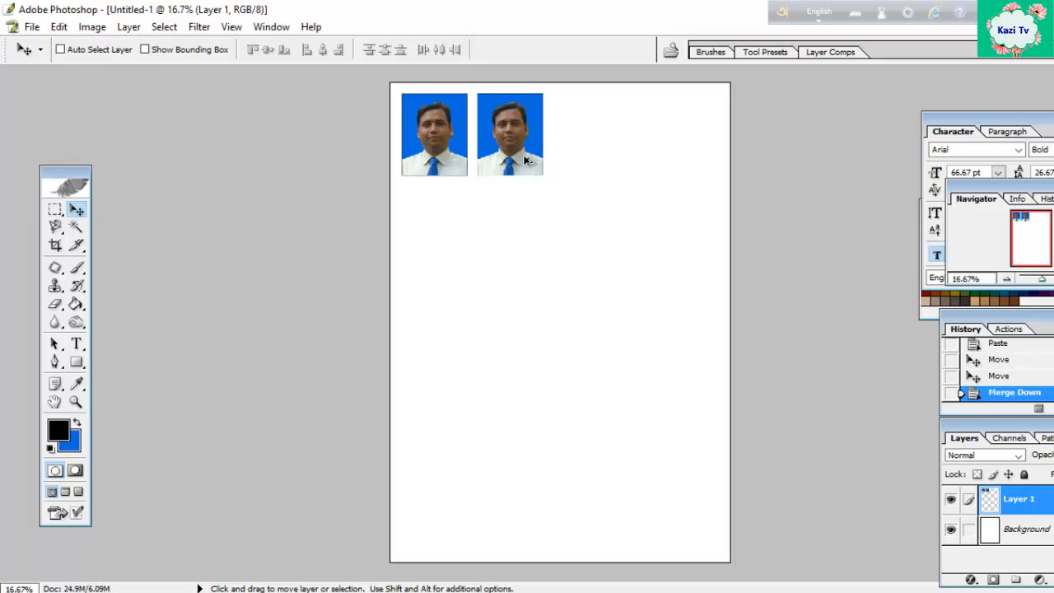
Step: Duplicate the merged pair of portraits to its right to form a row of four, and adjust the new pair's position
drag(525, 159, 679, 156)
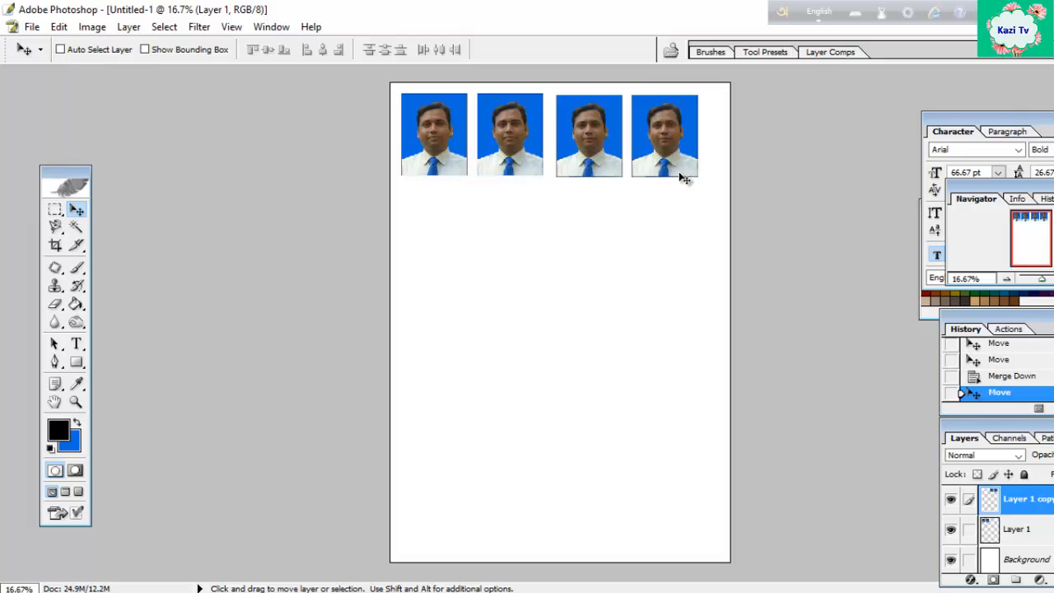
drag(682, 151, 676, 130)
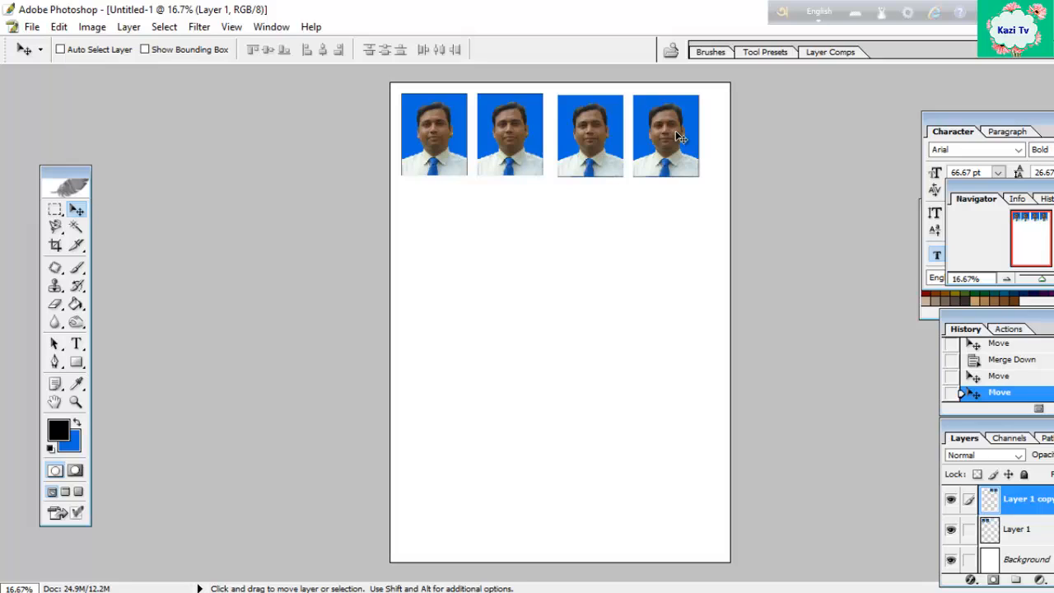
Step: Merge the row of four portraits into one layer and place a duplicate of the row directly beneath it
key(ctrl+e)
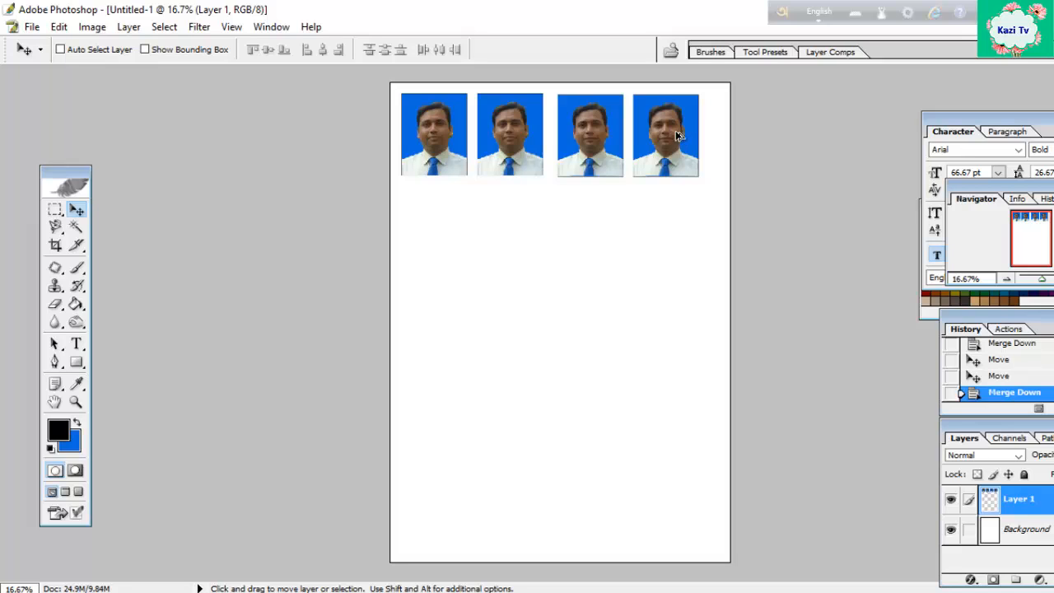
drag(675, 133, 677, 230)
click(677, 225)
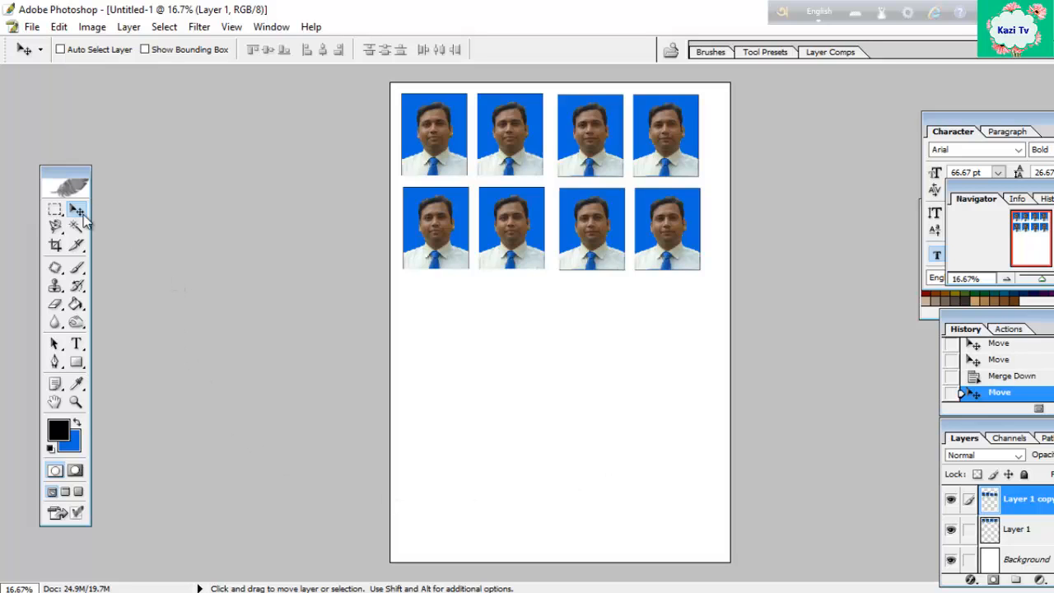
Step: Start printing the page, choose the EPSON L130 Series printer, and open its properties
click(31, 27)
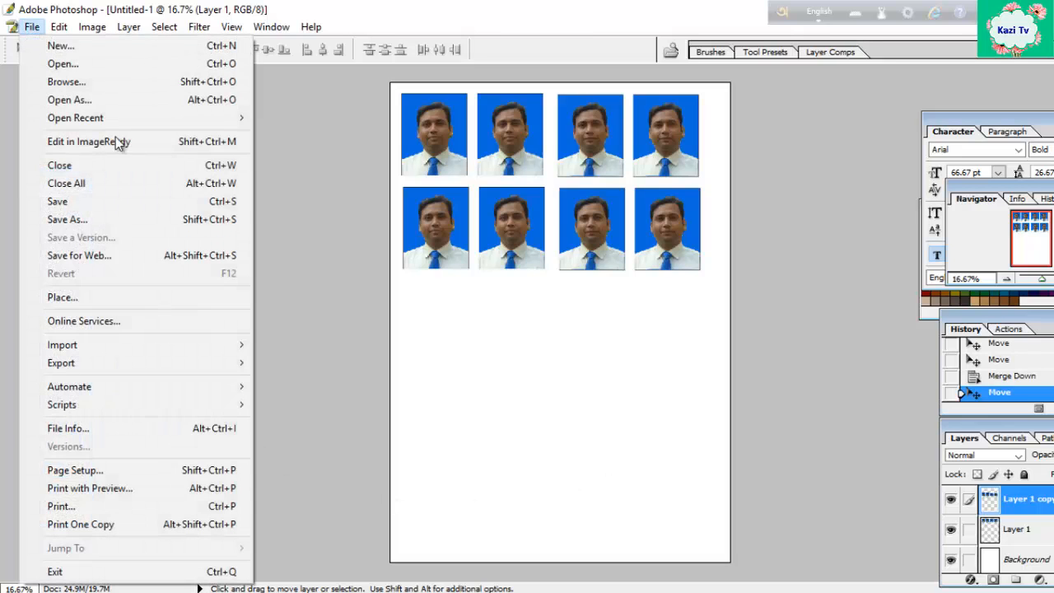
click(76, 499)
key(Return)
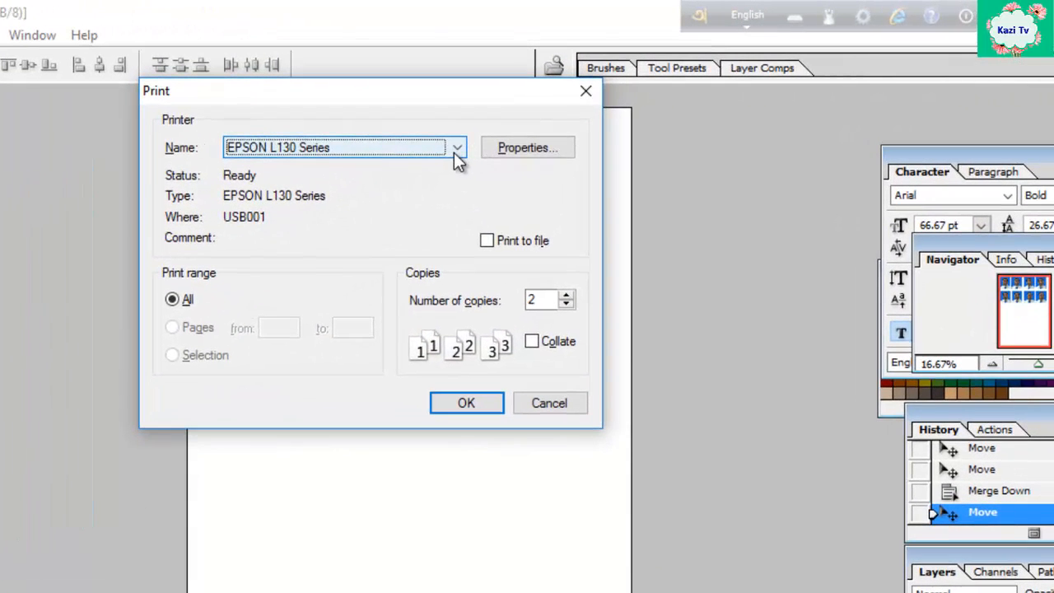
click(455, 150)
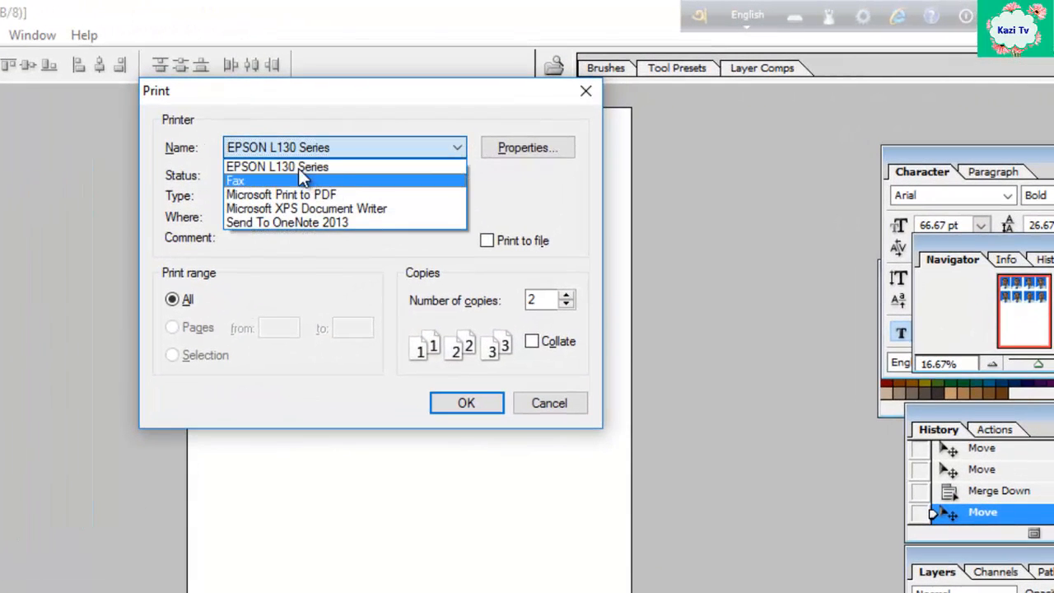
click(297, 167)
click(518, 155)
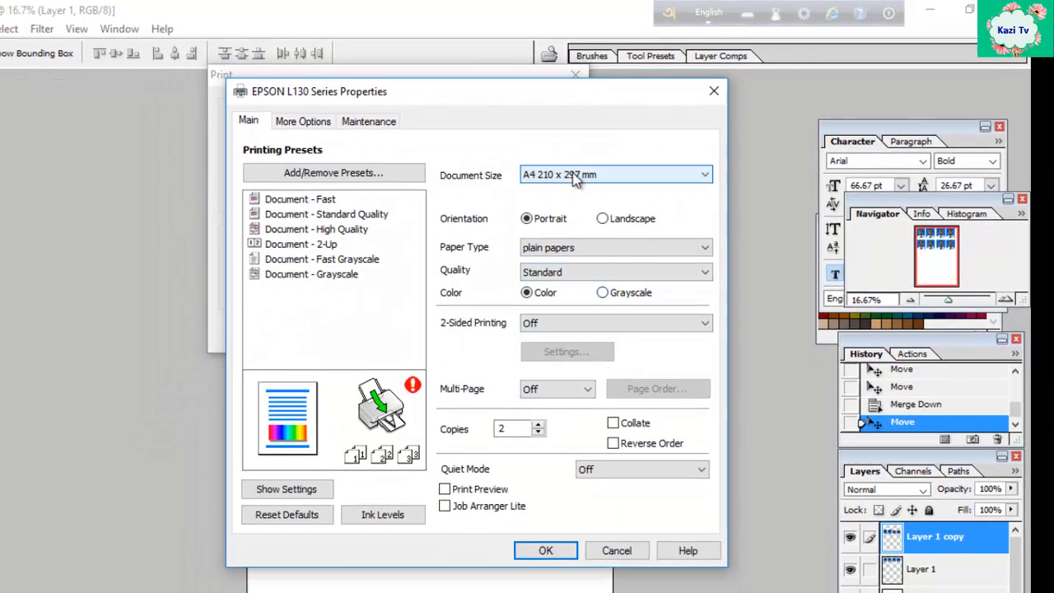
Step: Configure the printer for A4 210 x 297 mm documents, Epson Premium Glossy paper, and High quality
click(575, 176)
click(576, 176)
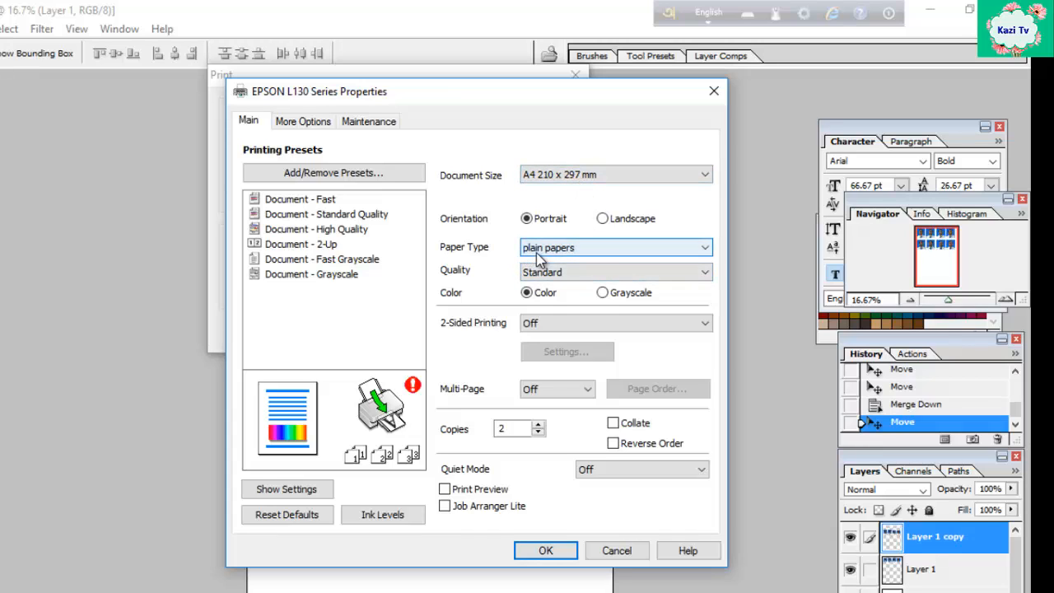
click(609, 253)
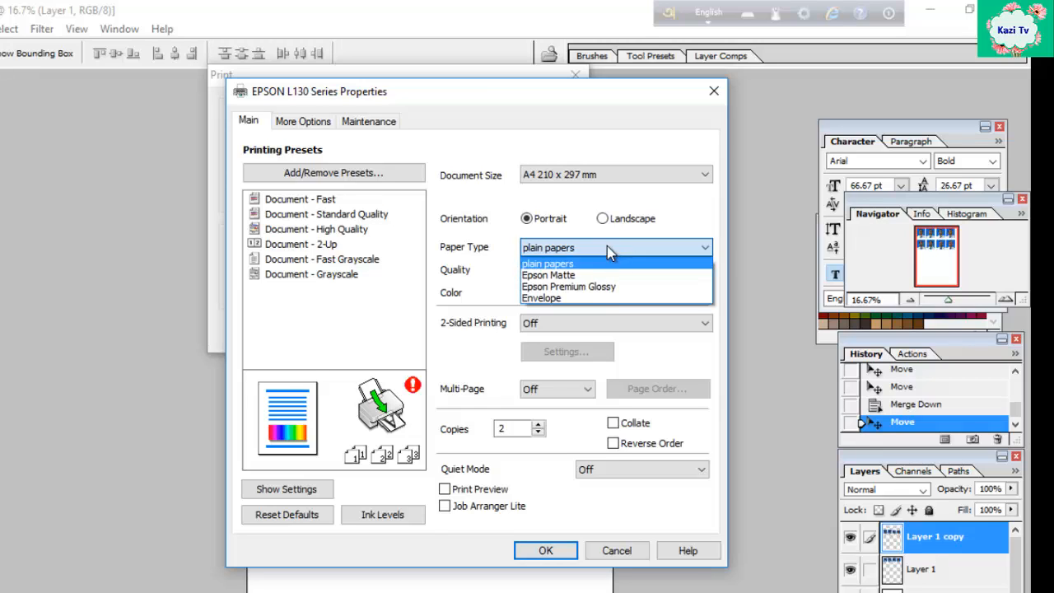
click(616, 288)
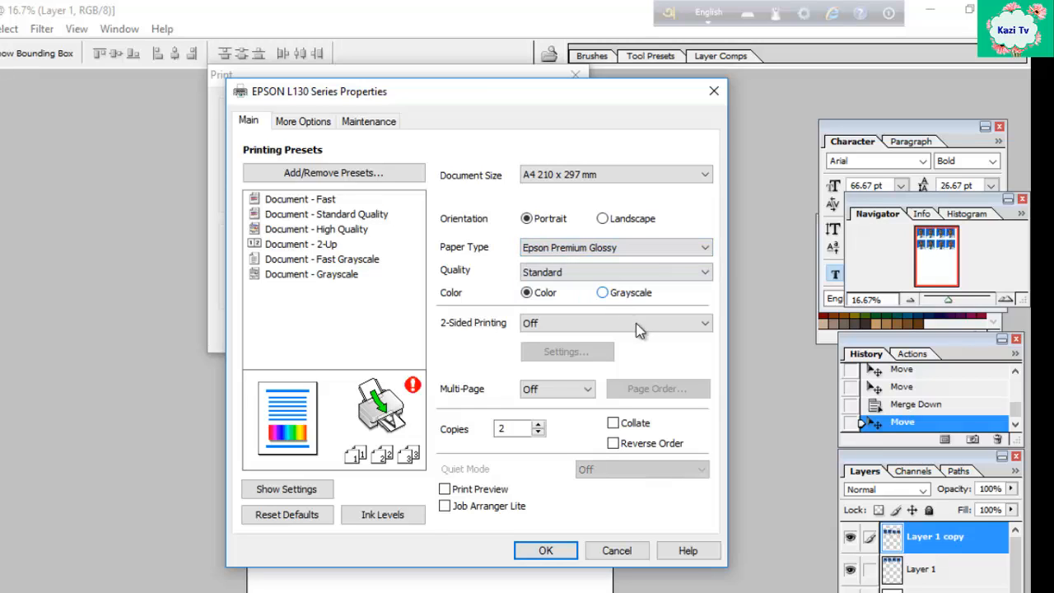
click(581, 281)
click(586, 308)
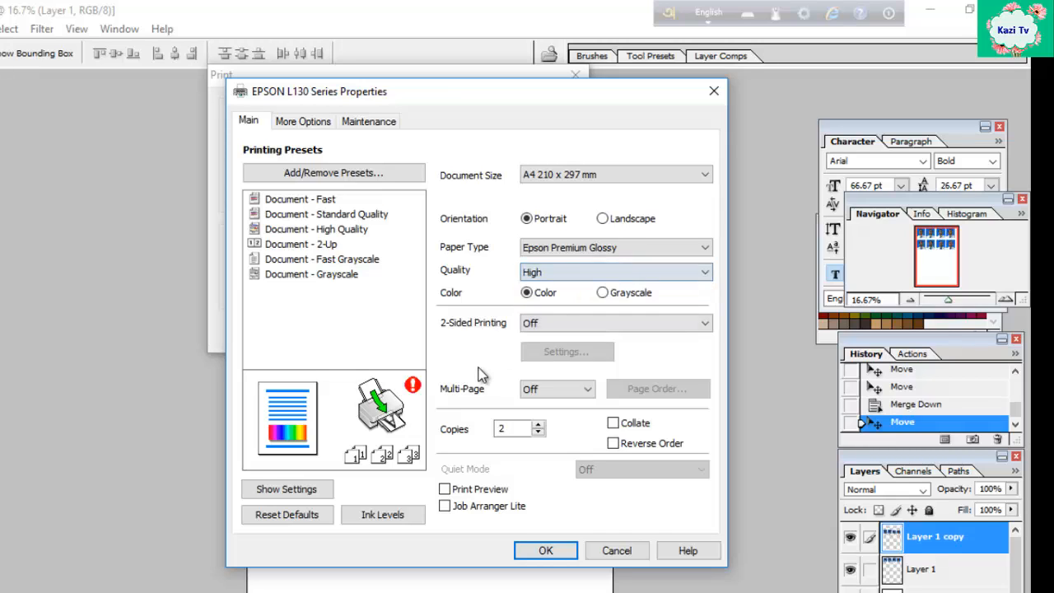
click(543, 551)
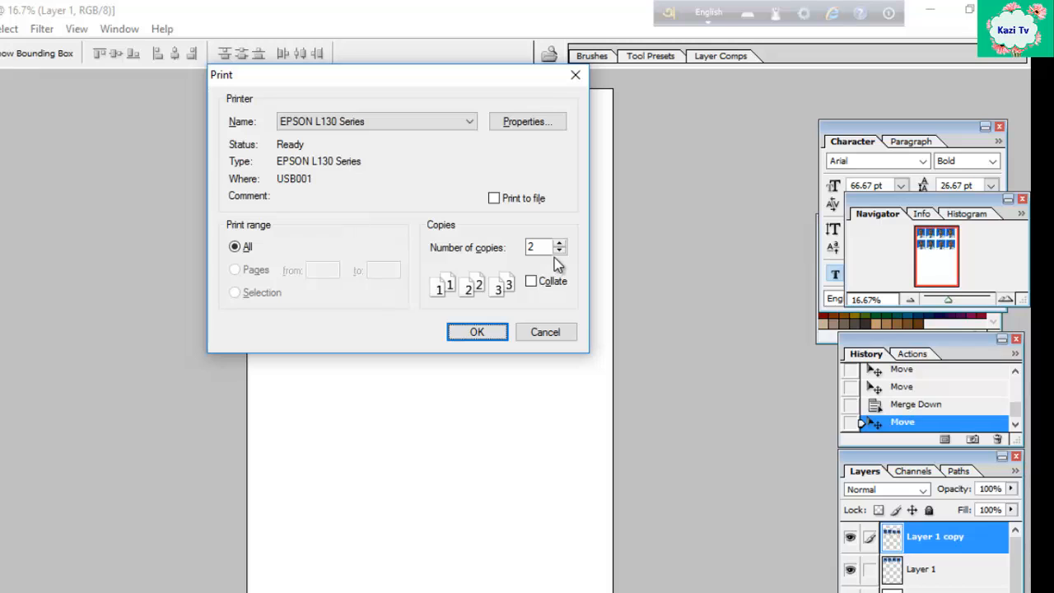
Step: Adjust the number of copies and submit the print job for the portrait page
click(560, 251)
click(559, 246)
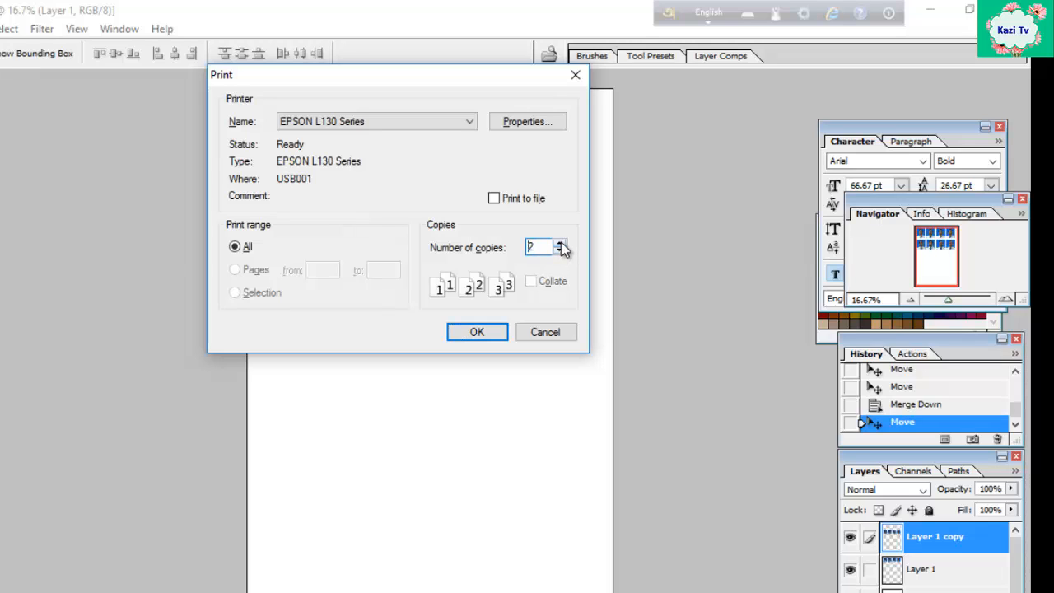
click(562, 252)
key(Return)
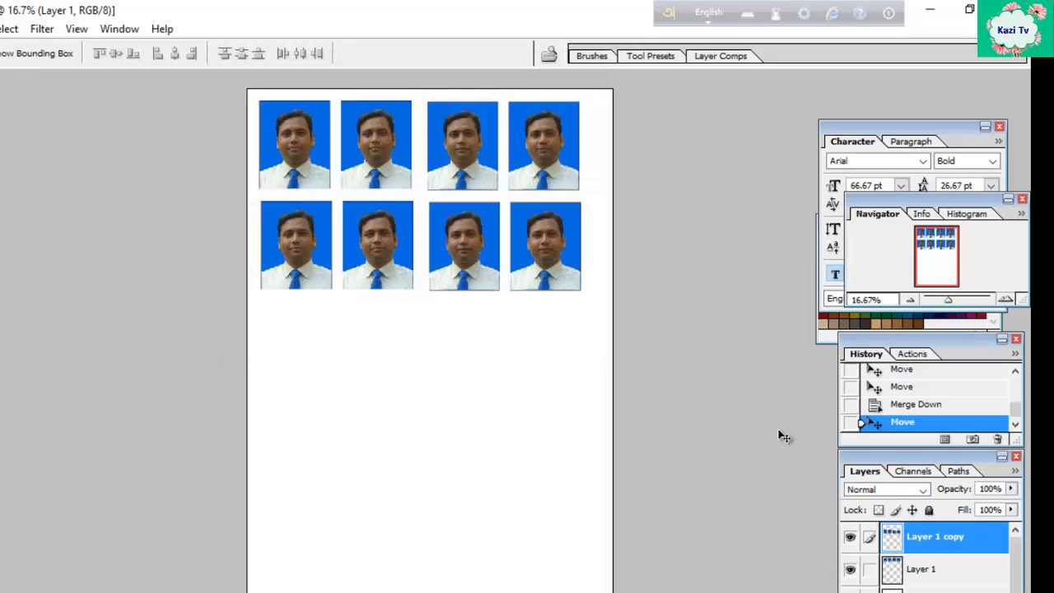